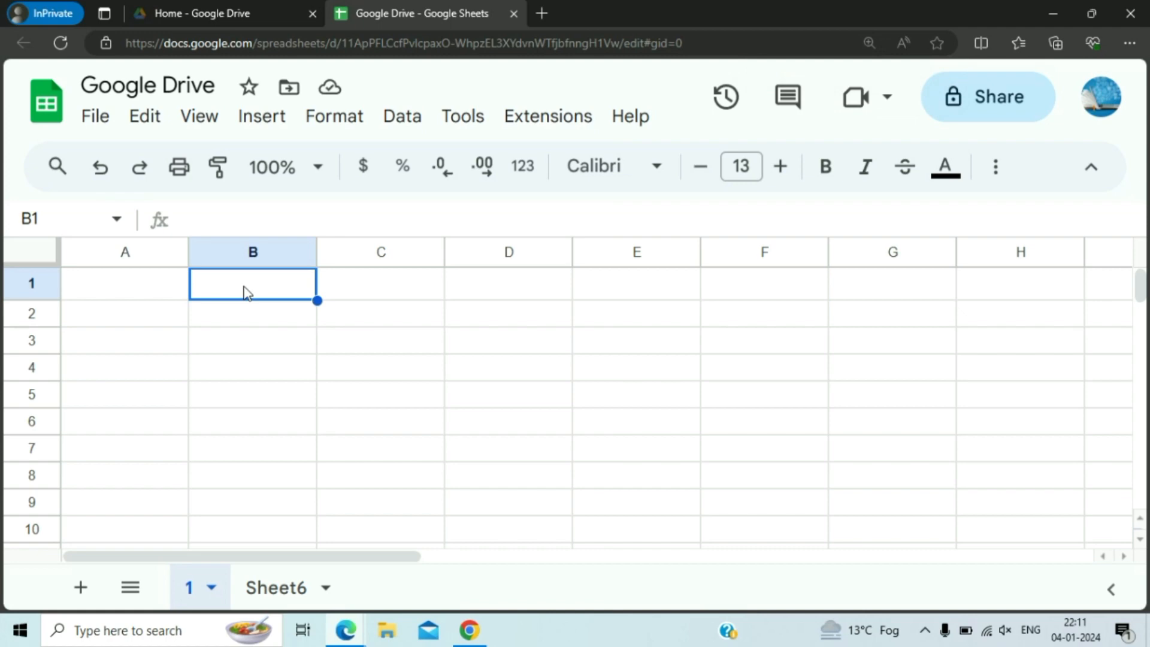
Open a blank browser tab beside the spreadsheet and return to the sheet with cell B1 selected.
click(155, 294)
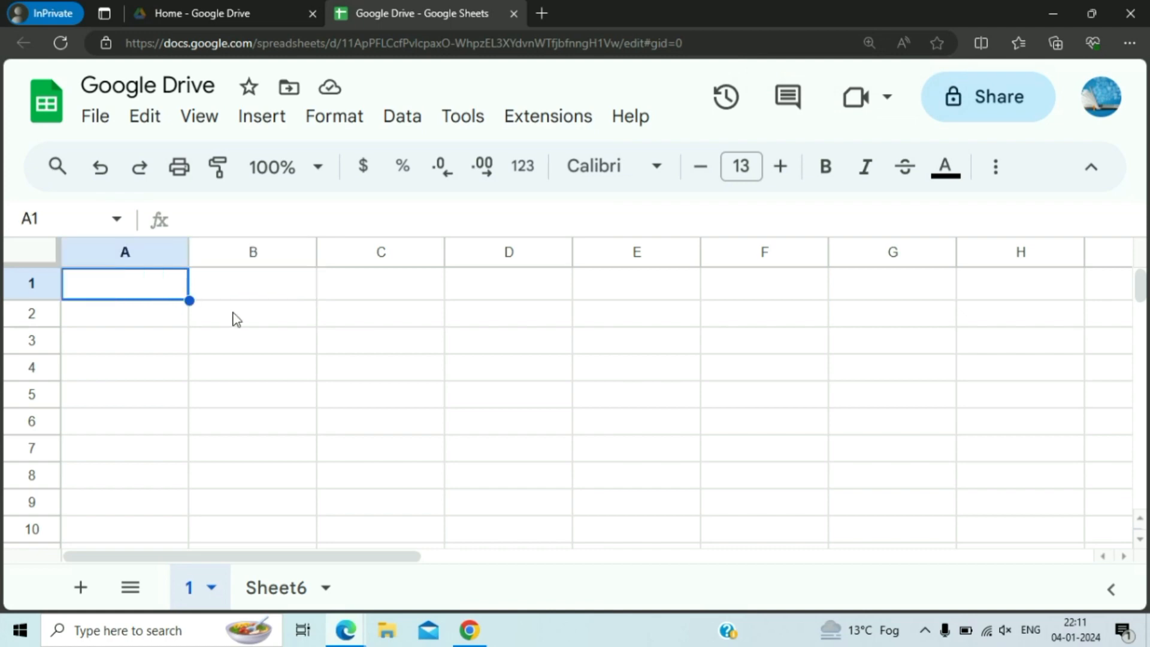
click(241, 296)
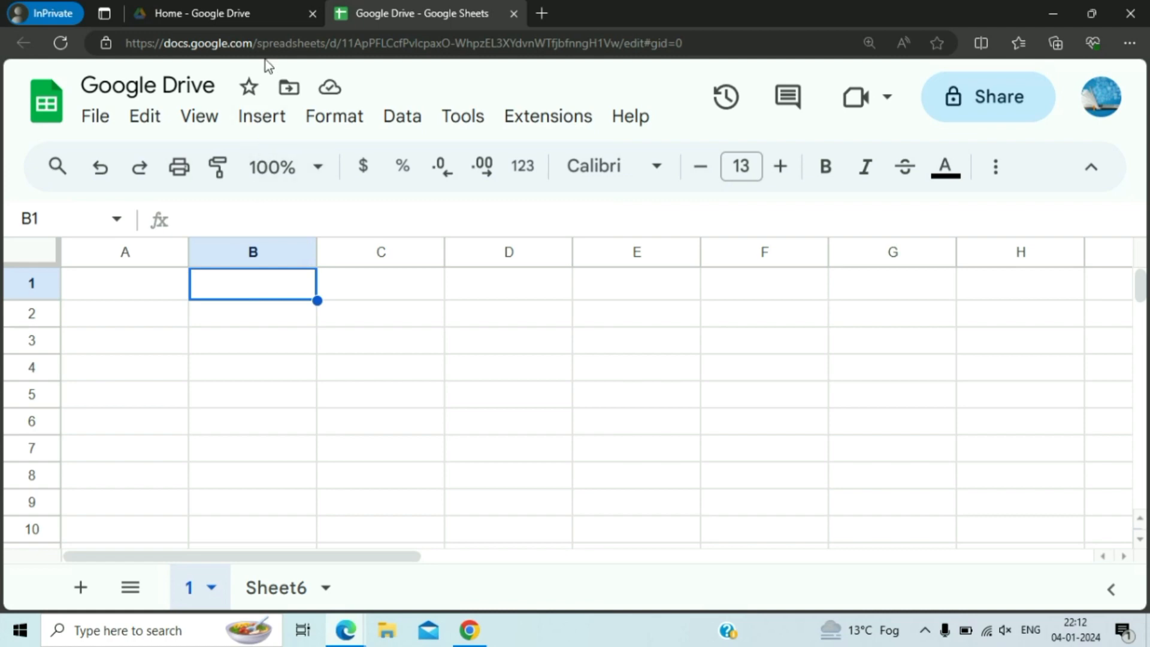
click(532, 15)
click(250, 8)
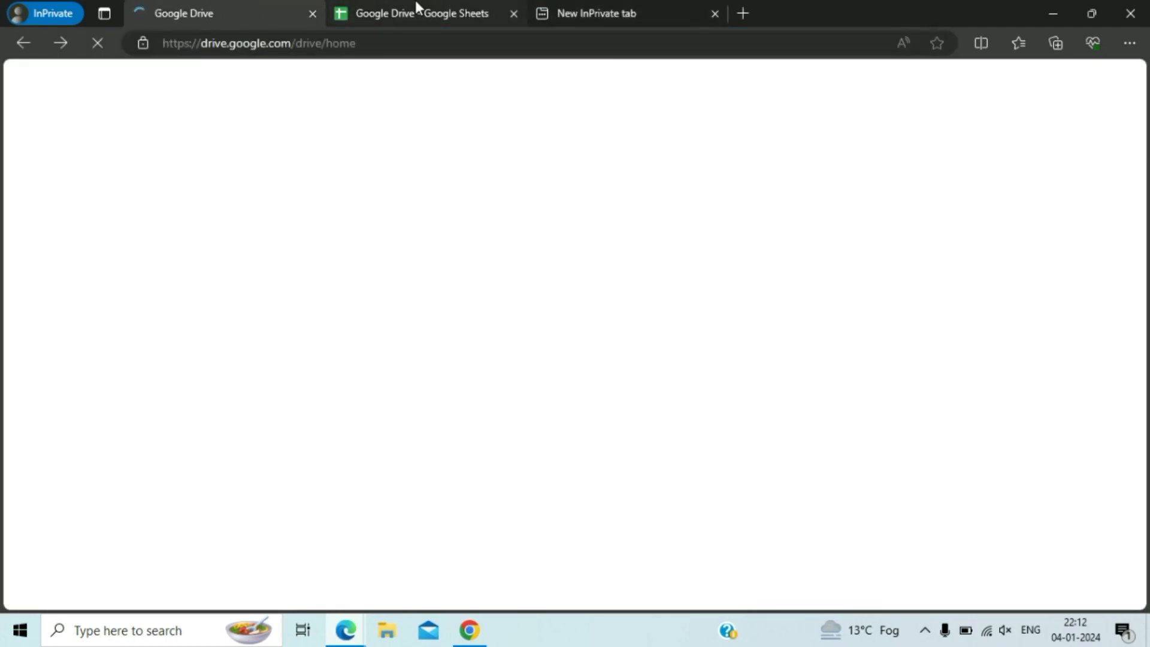
click(417, 8)
click(223, 8)
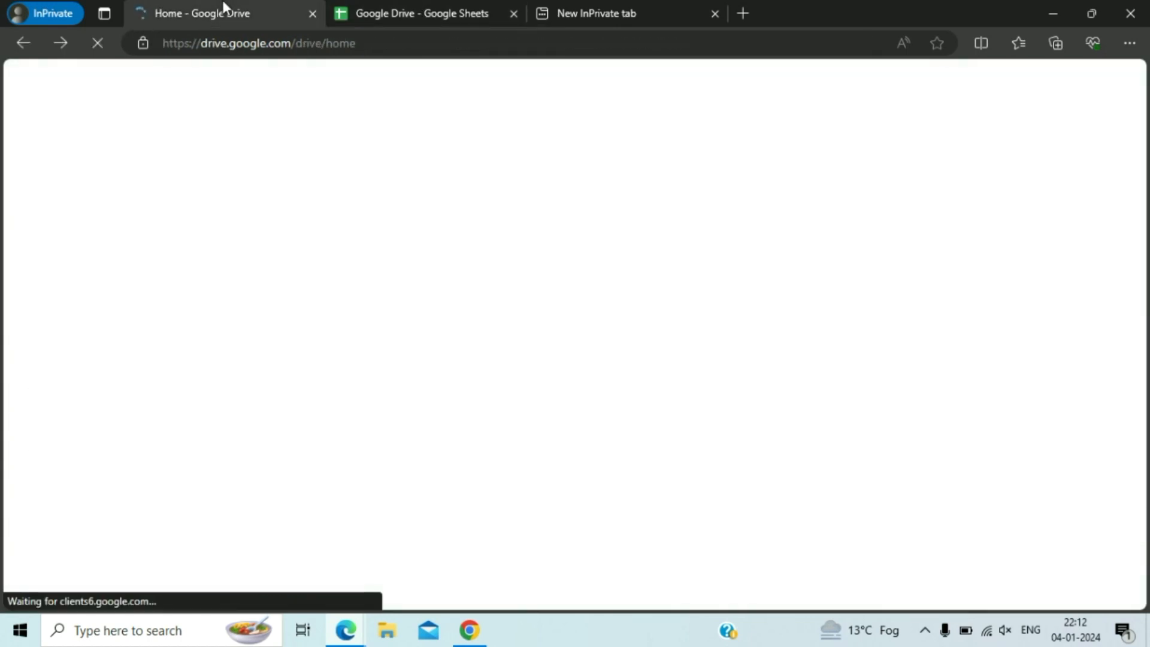
click(379, 10)
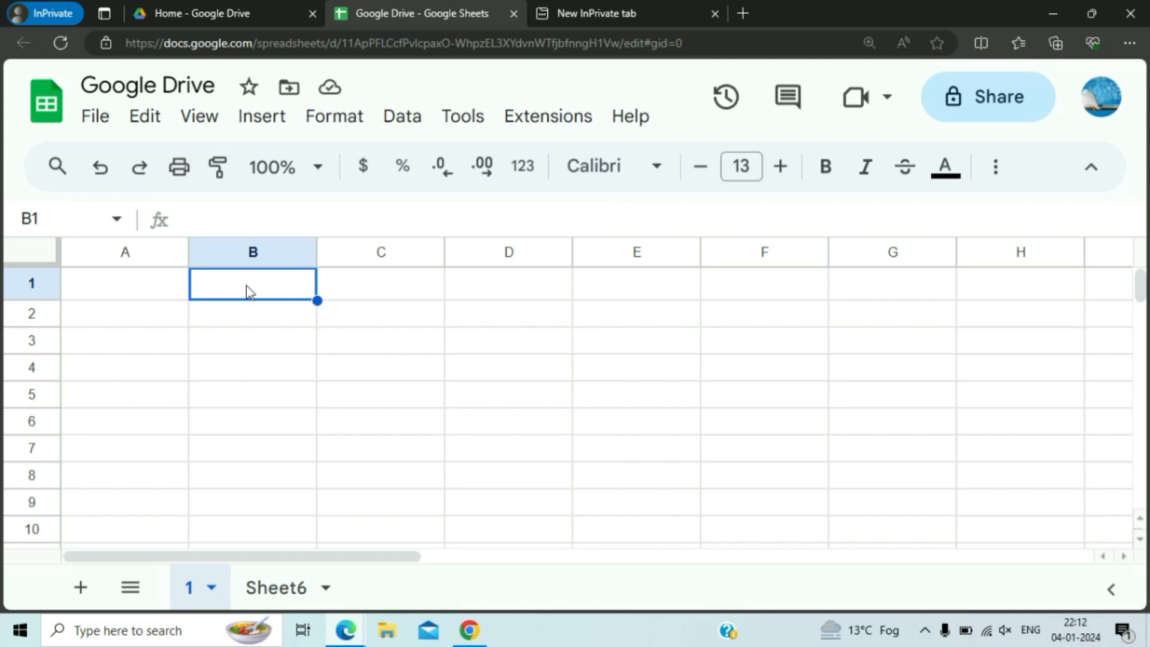
Enter "Hello How are you" in cell B1 and fit column B's width to the text.
text(Hello)
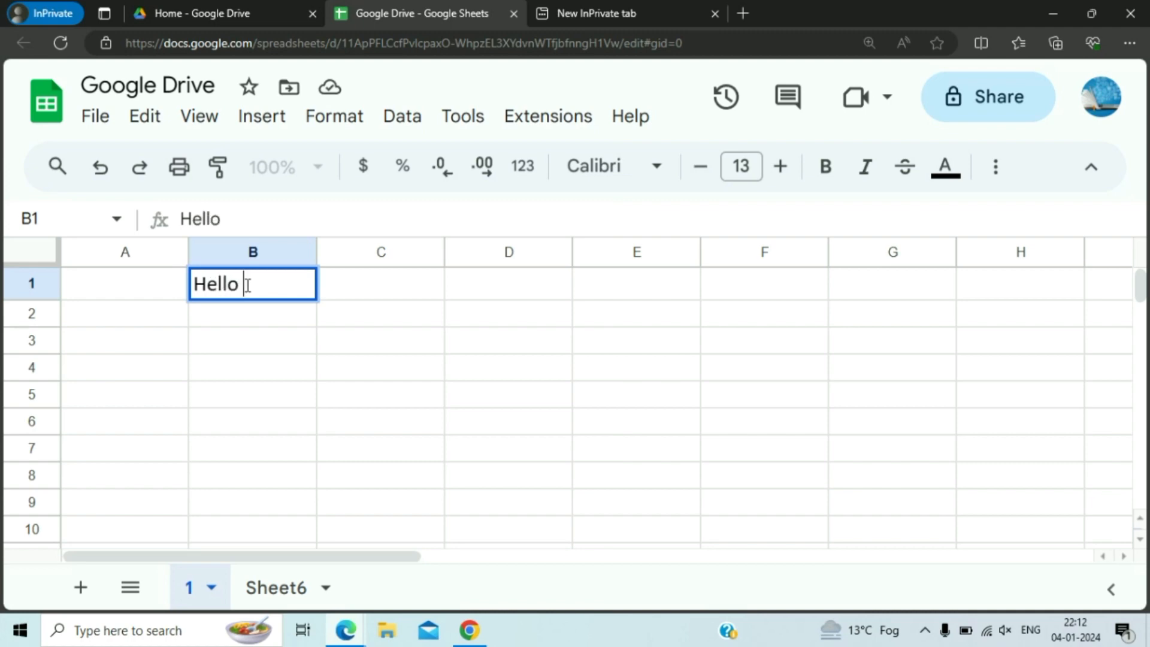
text( How are you)
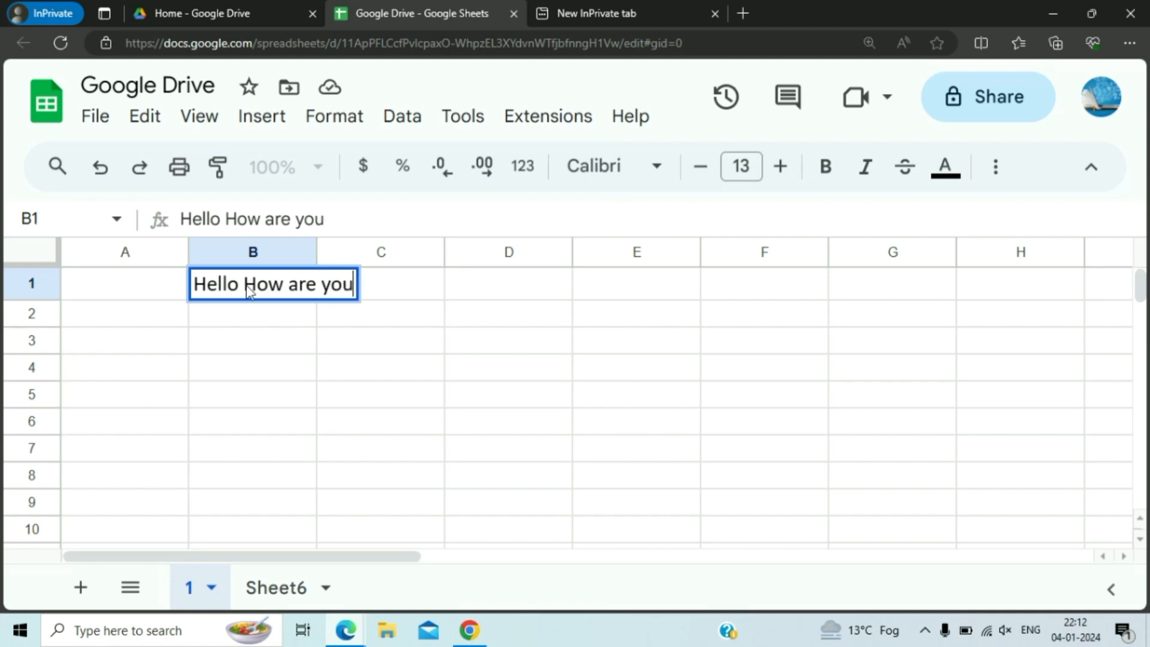
key(Return)
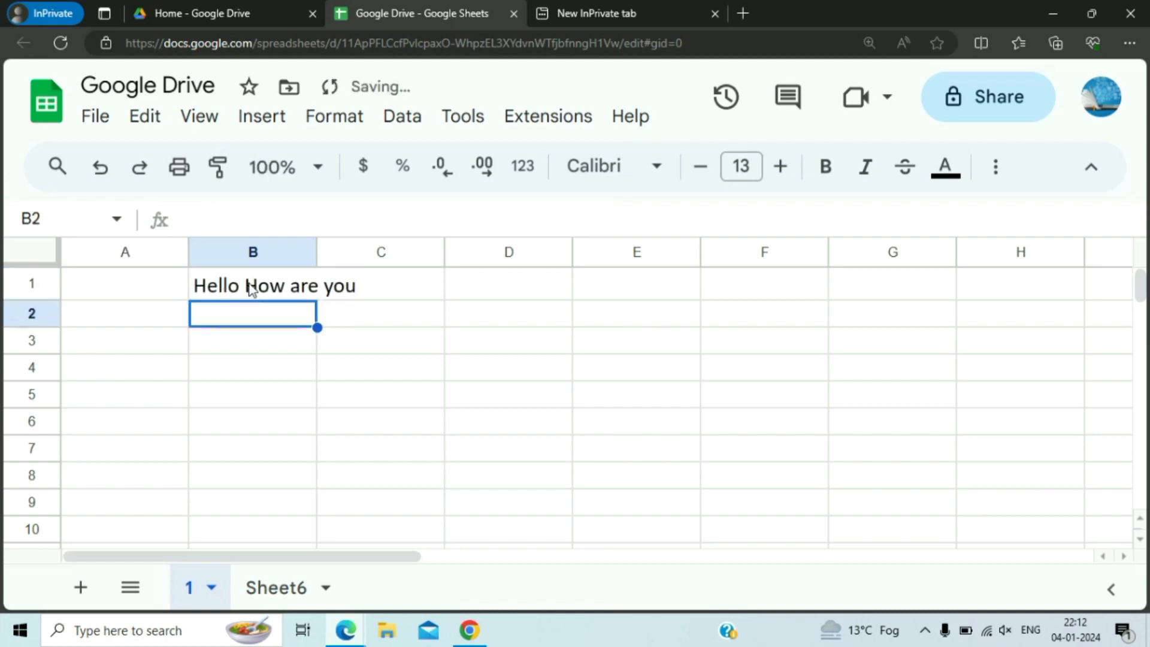
drag(318, 249, 318, 249)
double_click(318, 249)
key(Down)
key(Up)
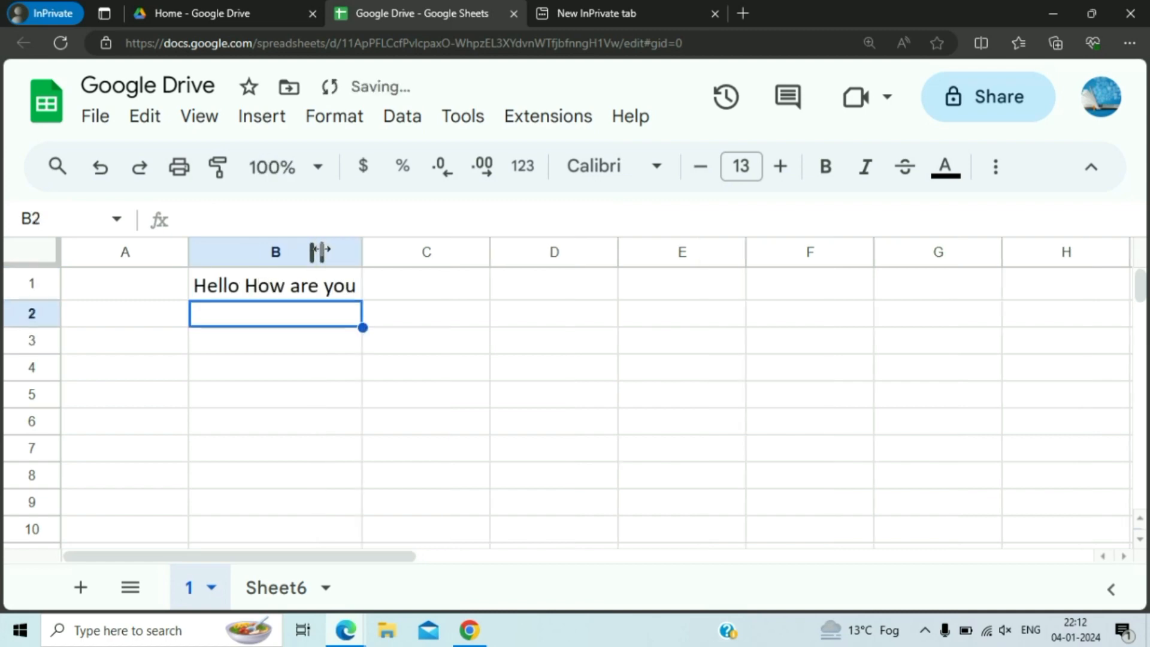
Enter "My self is" followed by the person's first name in cell B2.
text(My sel)
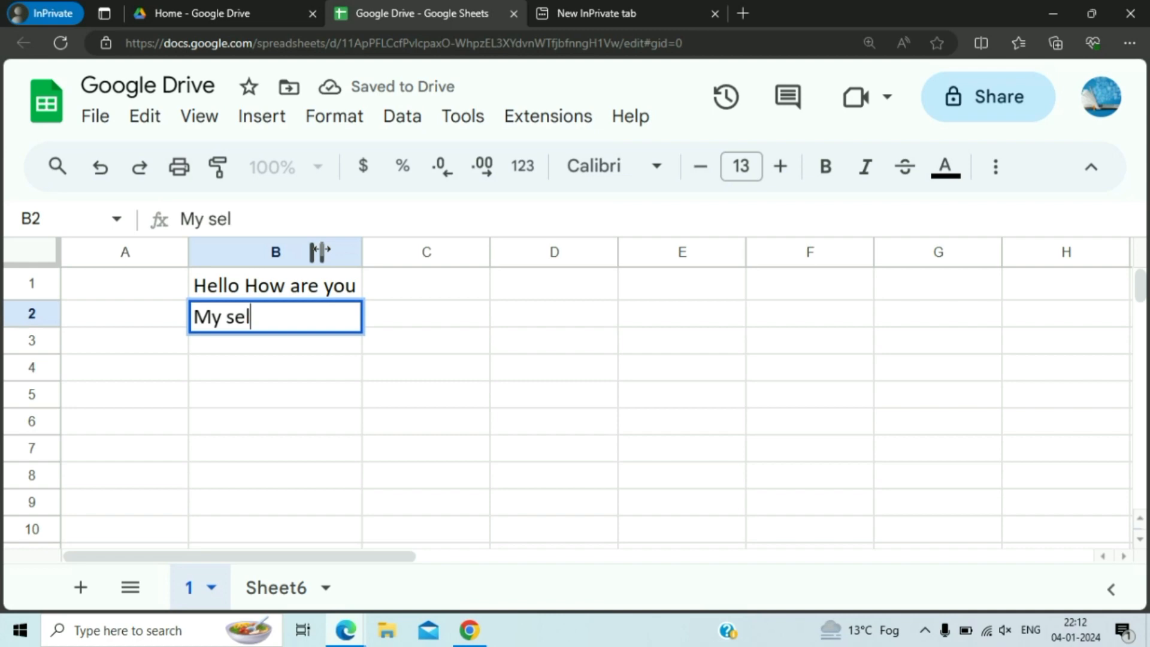
text(f is Ankit)
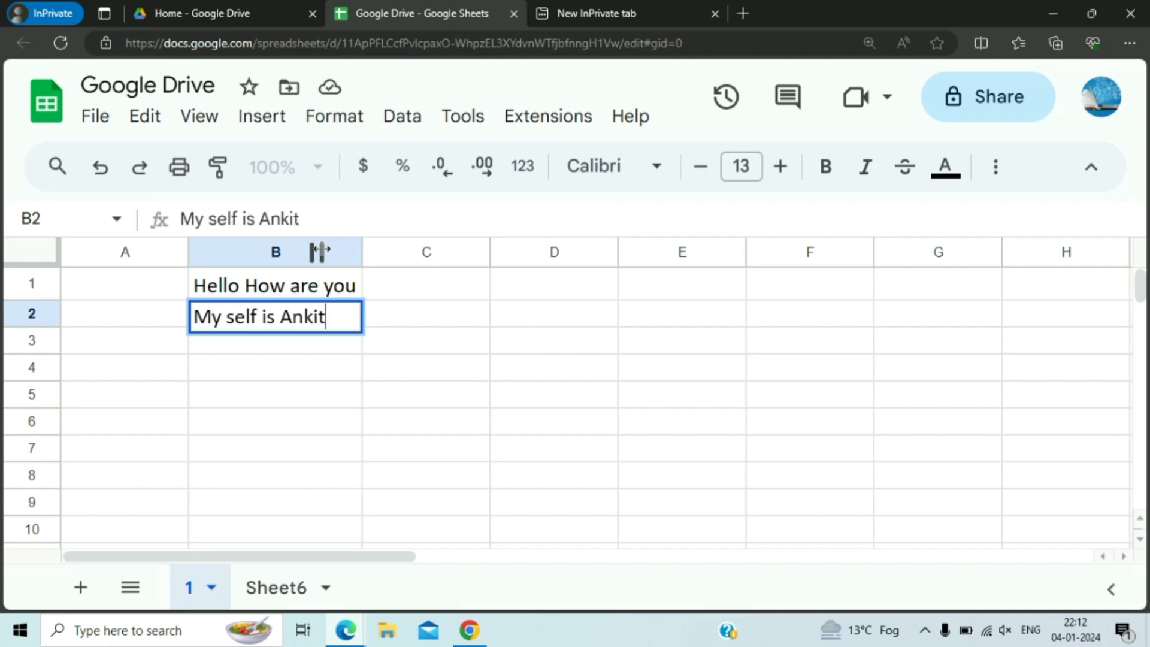
key(Return)
key(Up)
key(Down)
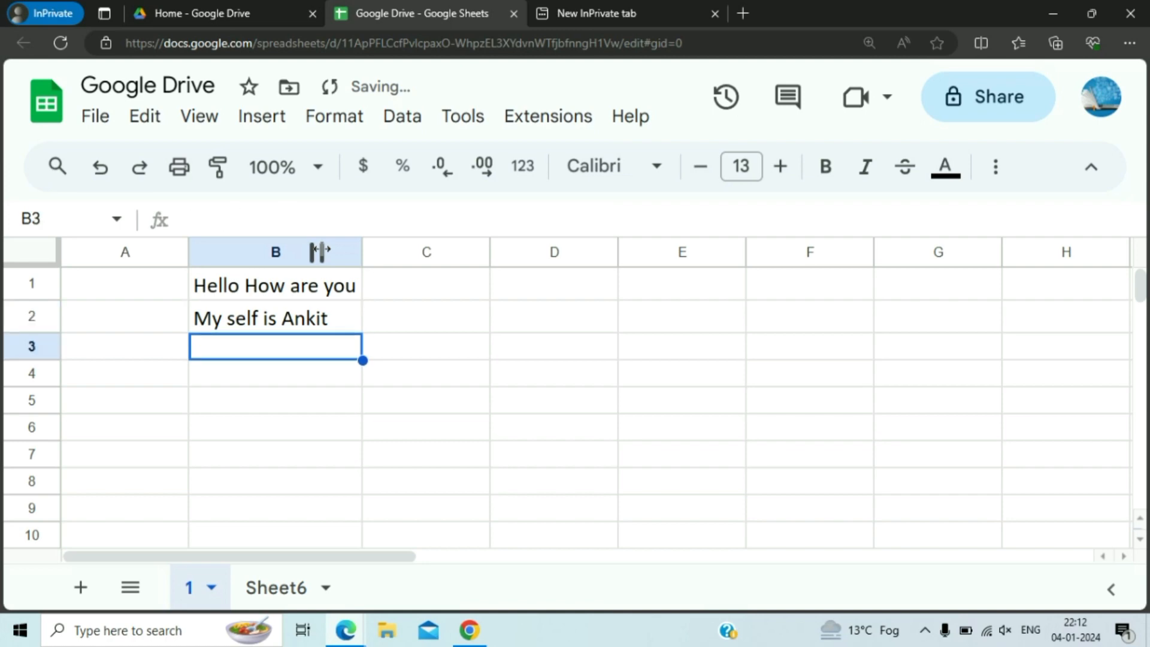
Enter "I am fine" in cell B3 and select cell C1.
text(I AM)
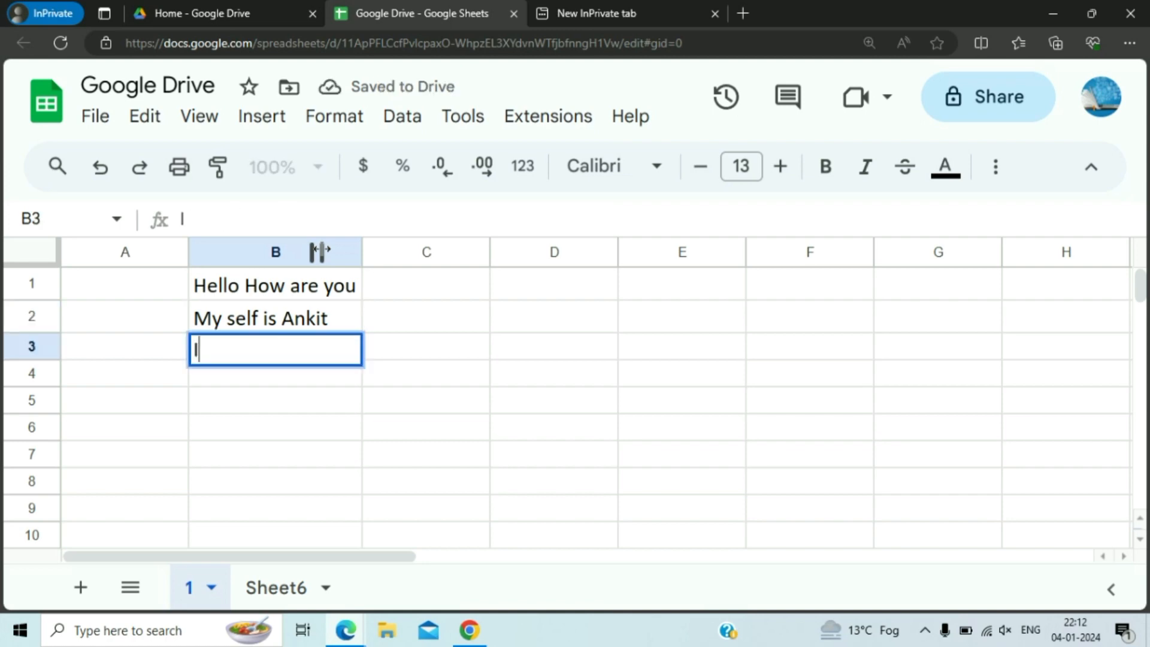
key(BackSpace)
key(BackSpace)
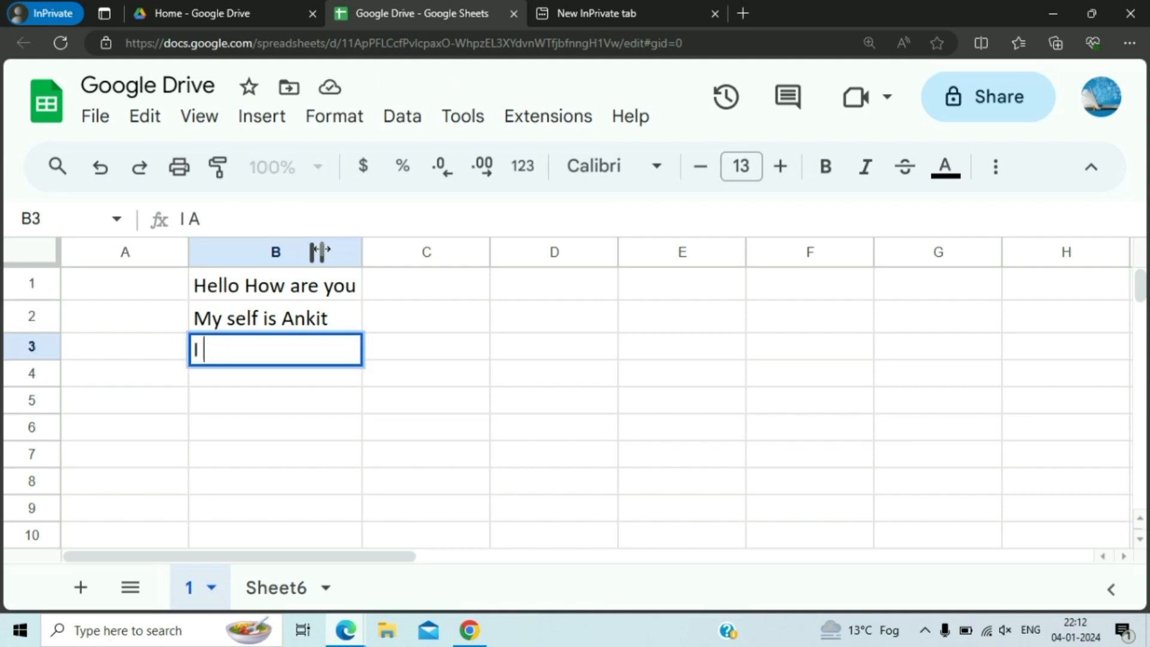
text(am fine)
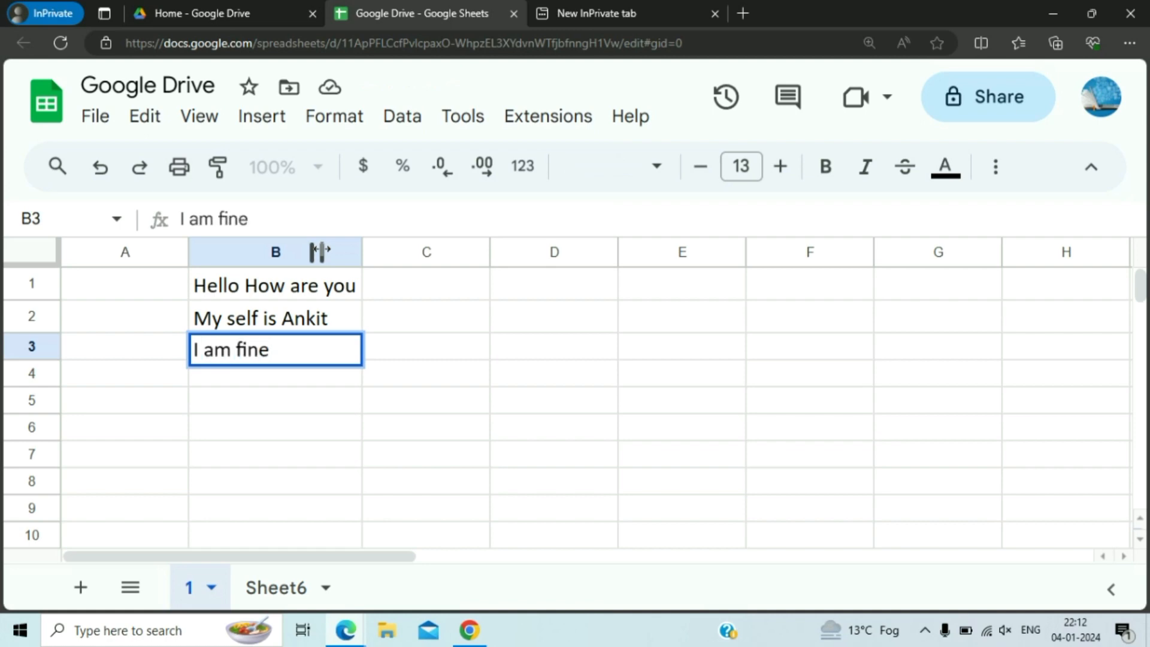
key(Tab)
key(Up)
key(Up)
key(Left)
key(Right)
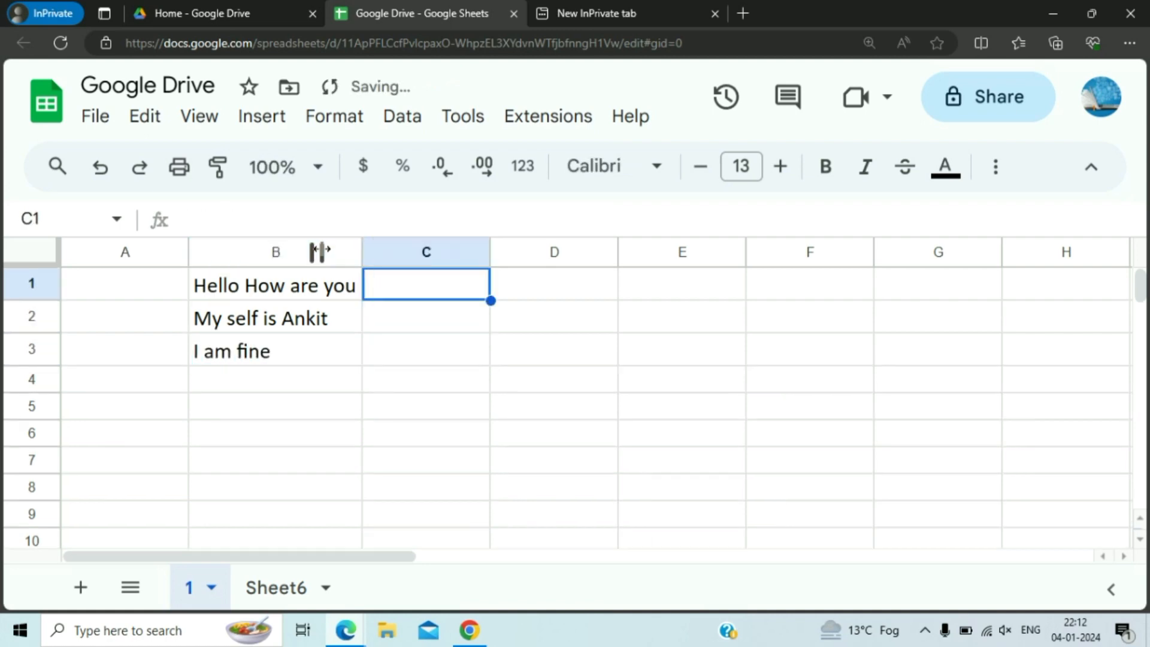
key(Left)
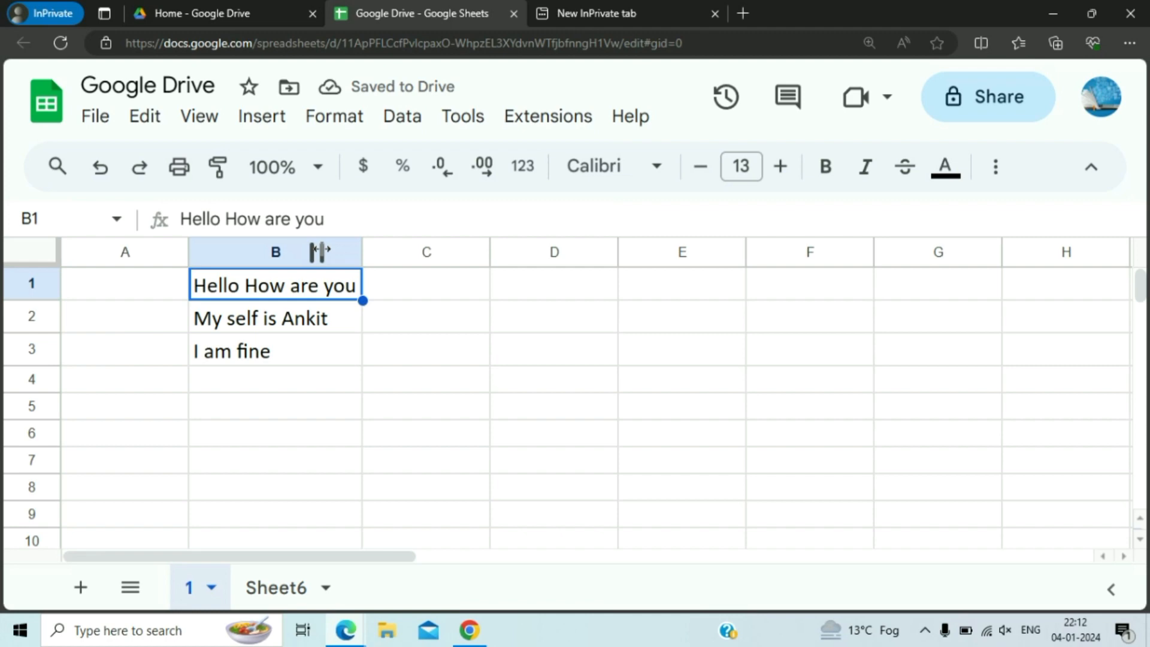
key(Right)
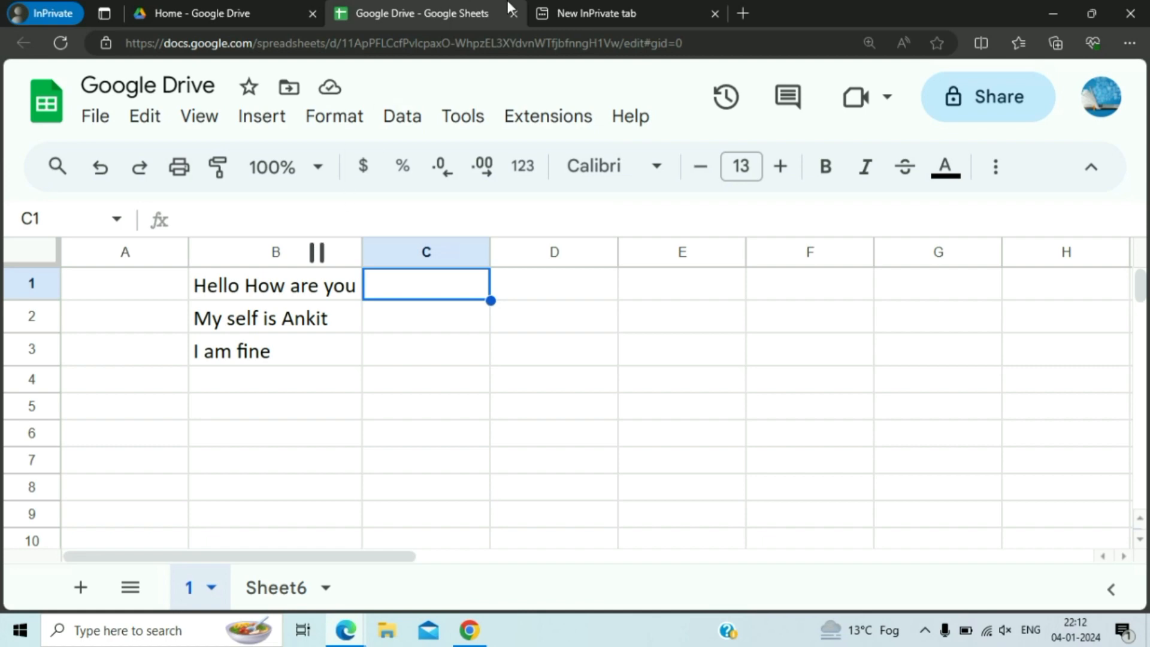
Search the web for "google language code" in the blank browser tab.
click(572, 10)
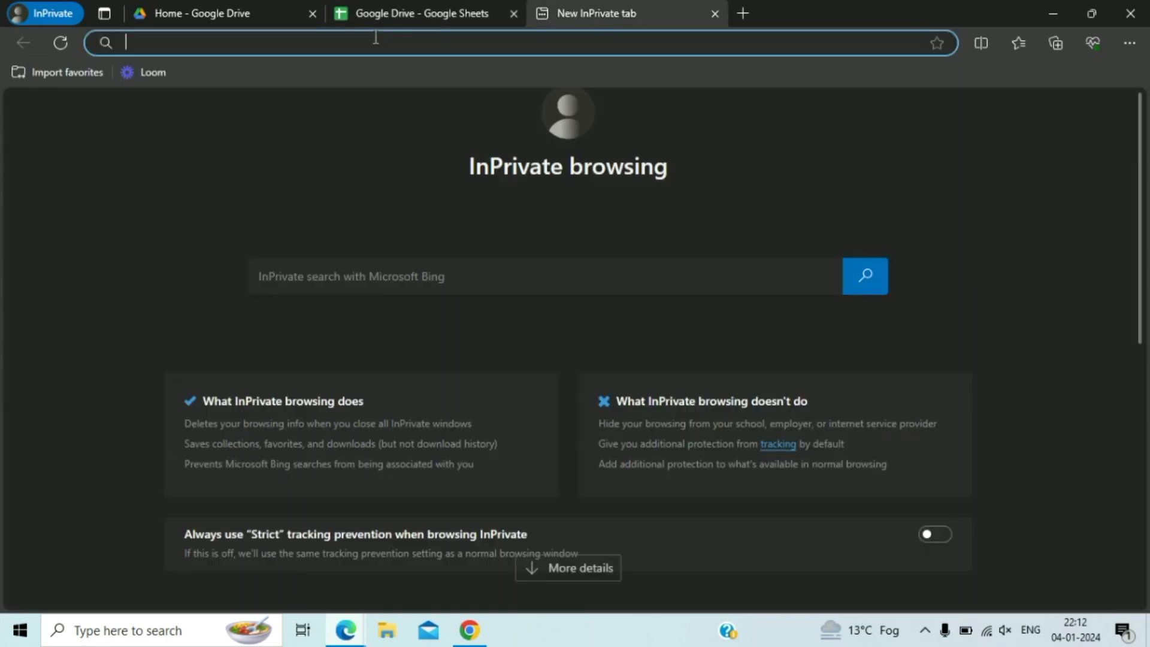
text(goog)
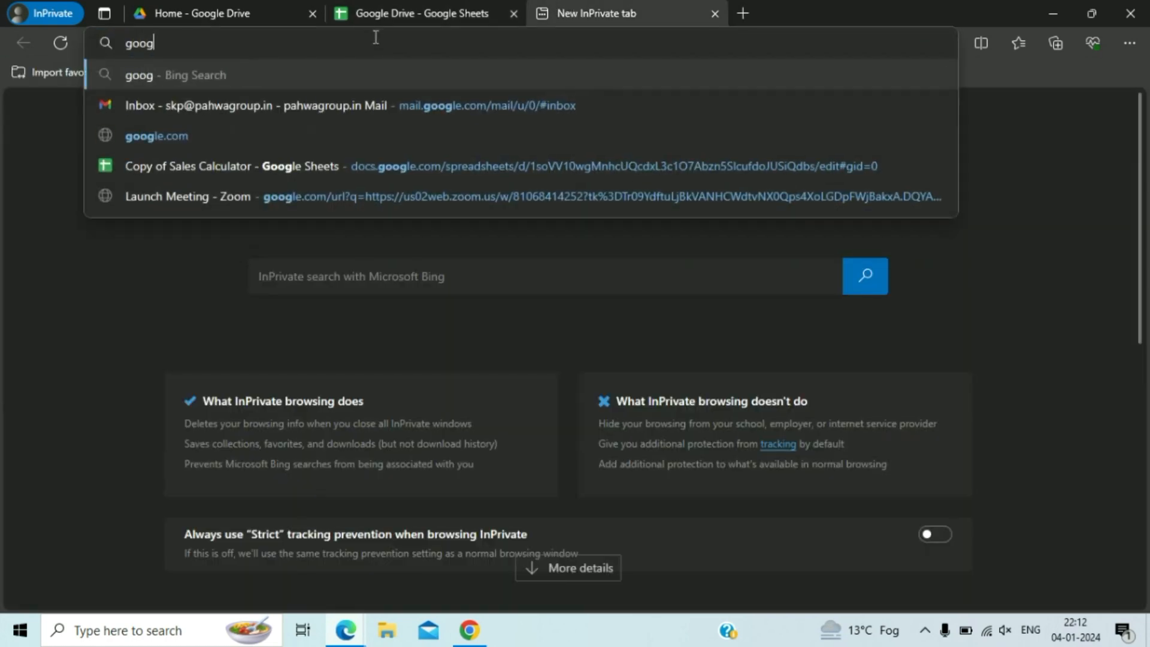
text(le l)
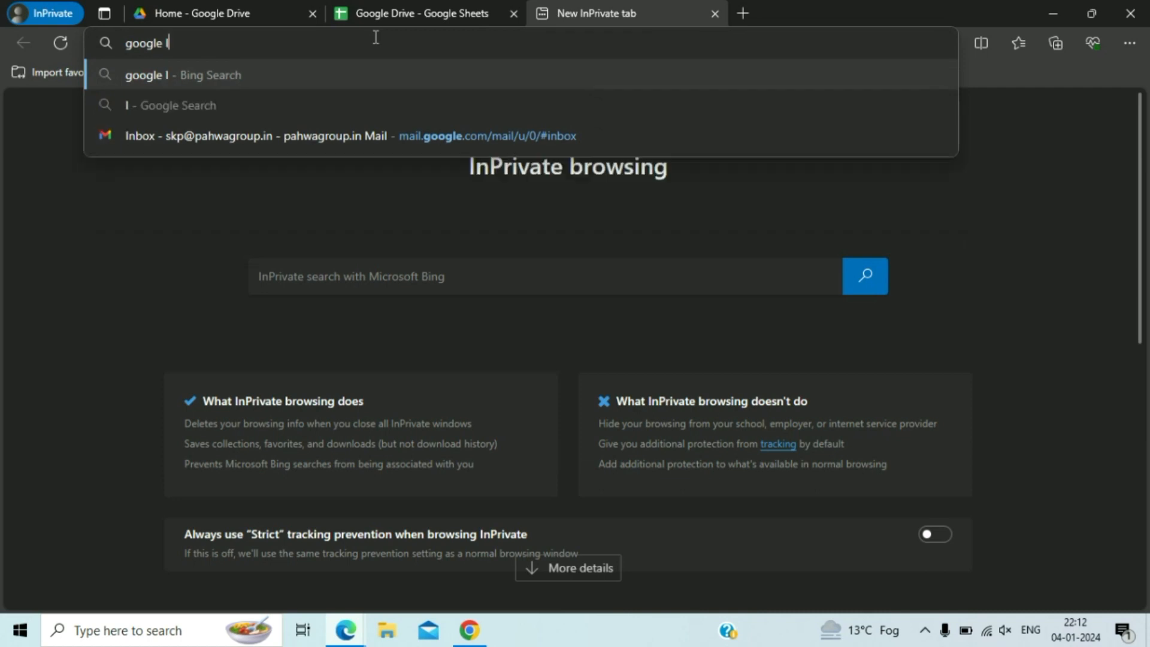
text(ang)
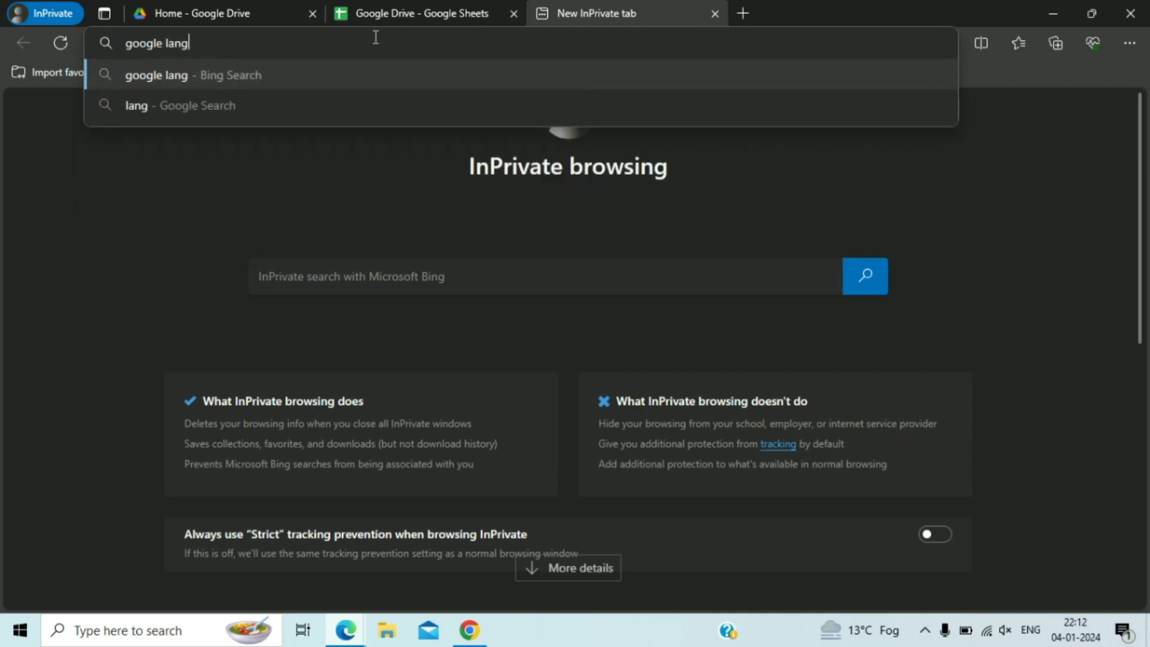
text(uage code)
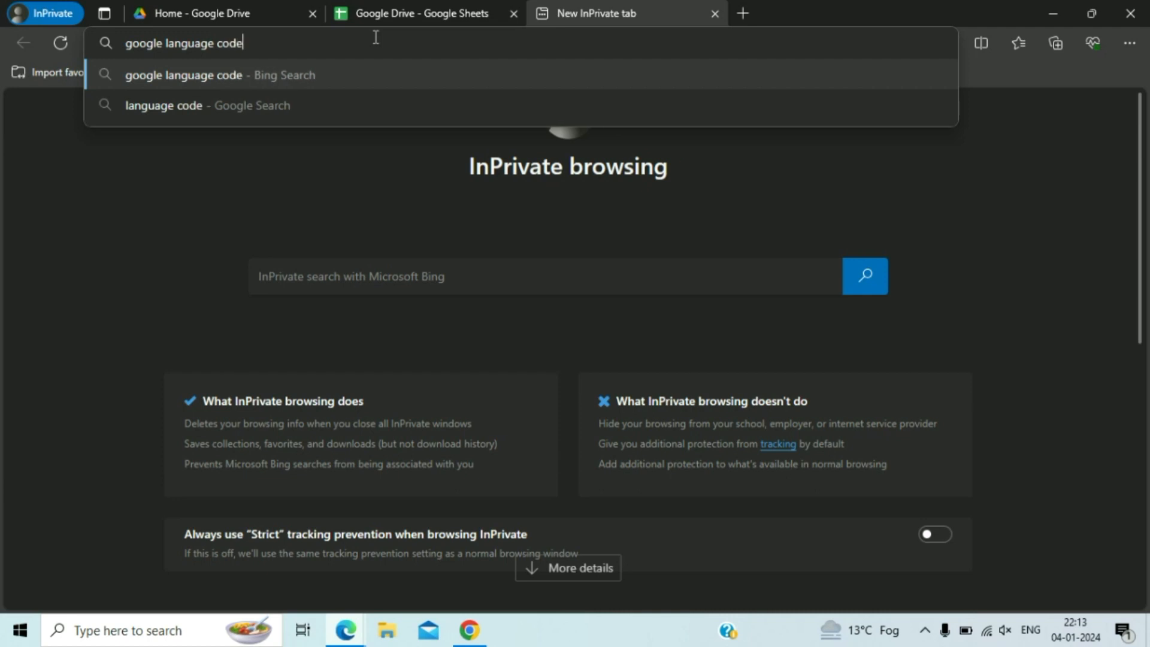
key(Return)
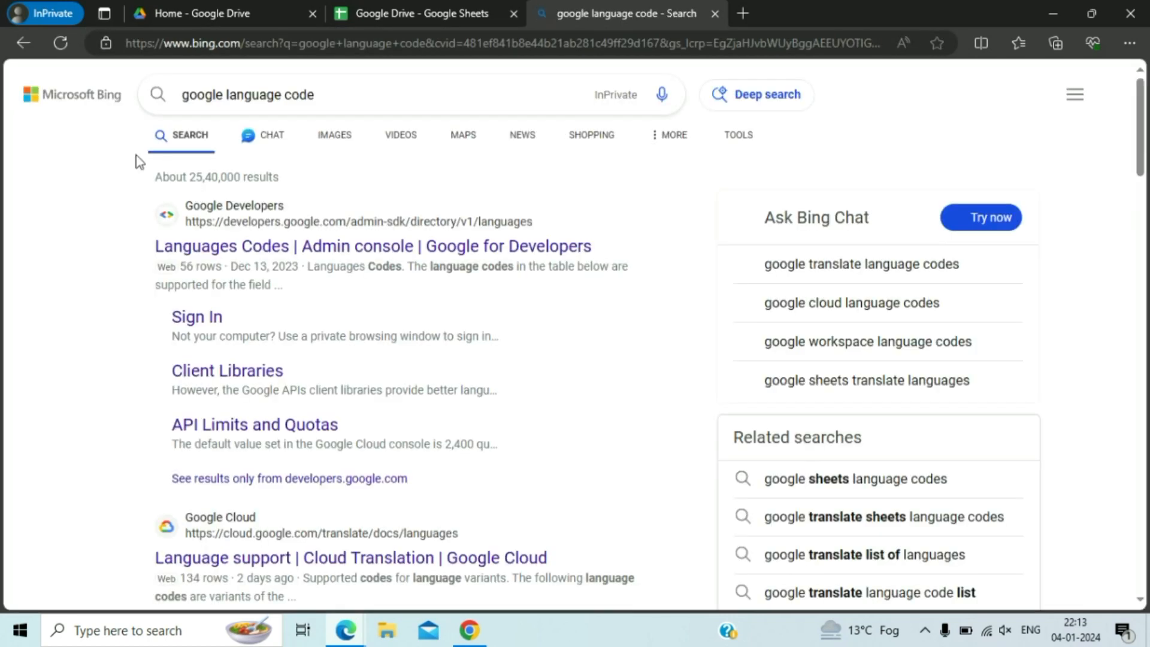
Open the Google for Developers Languages Codes page in place of the search results and look over its code table.
click(277, 246)
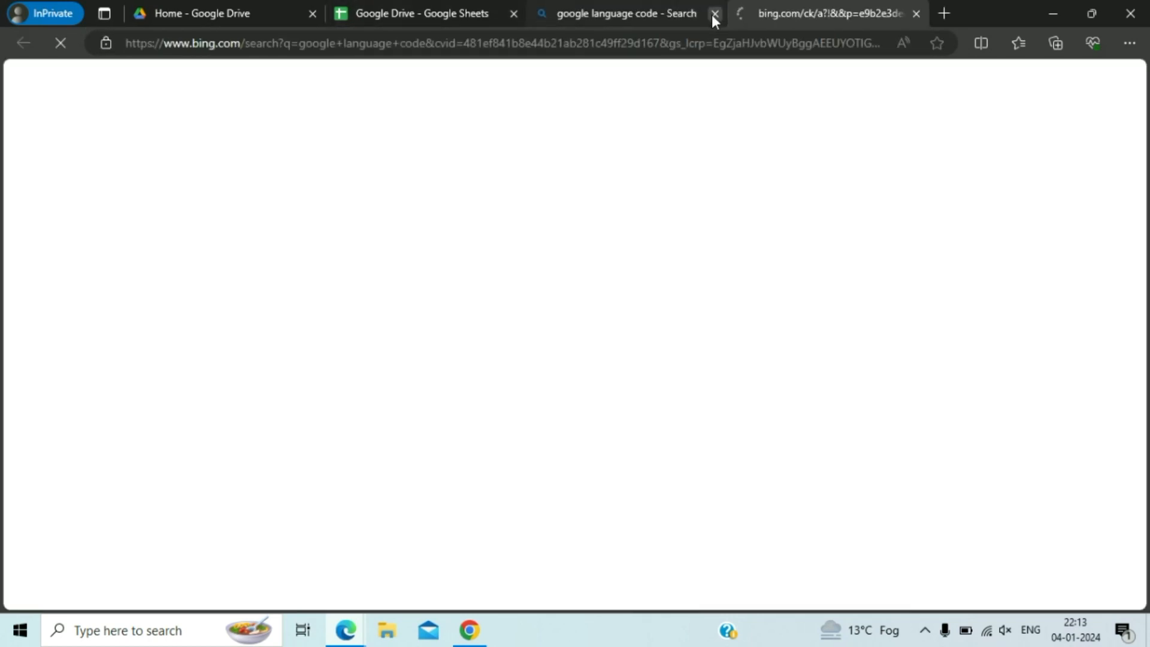
click(714, 13)
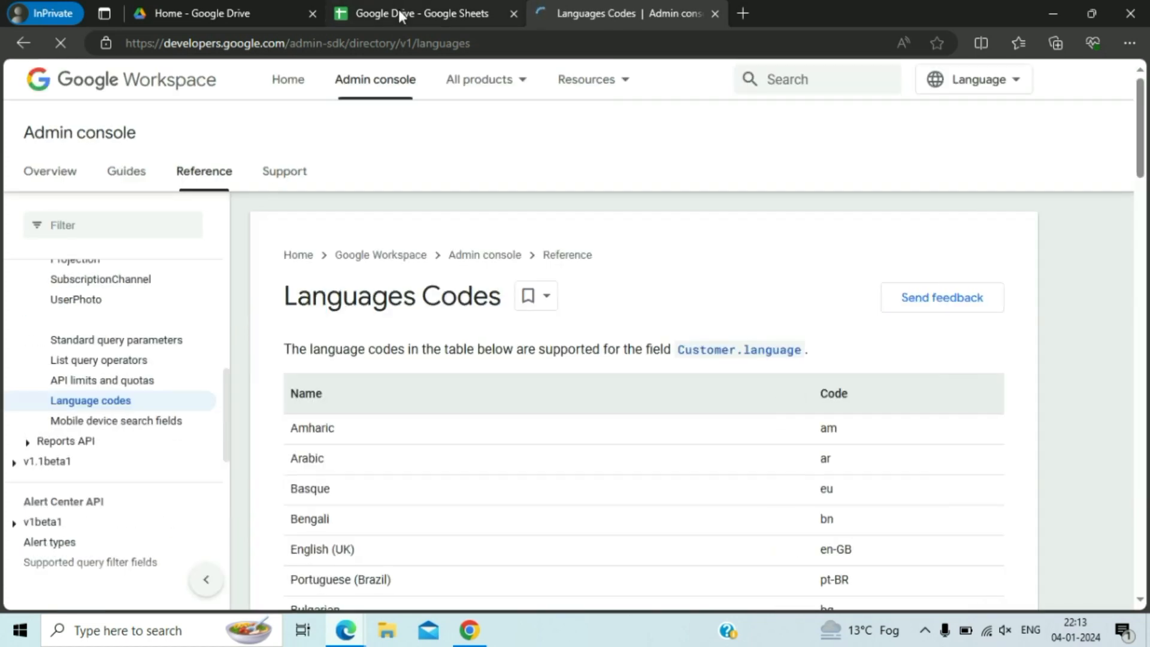
scroll(672, 509, down, 3)
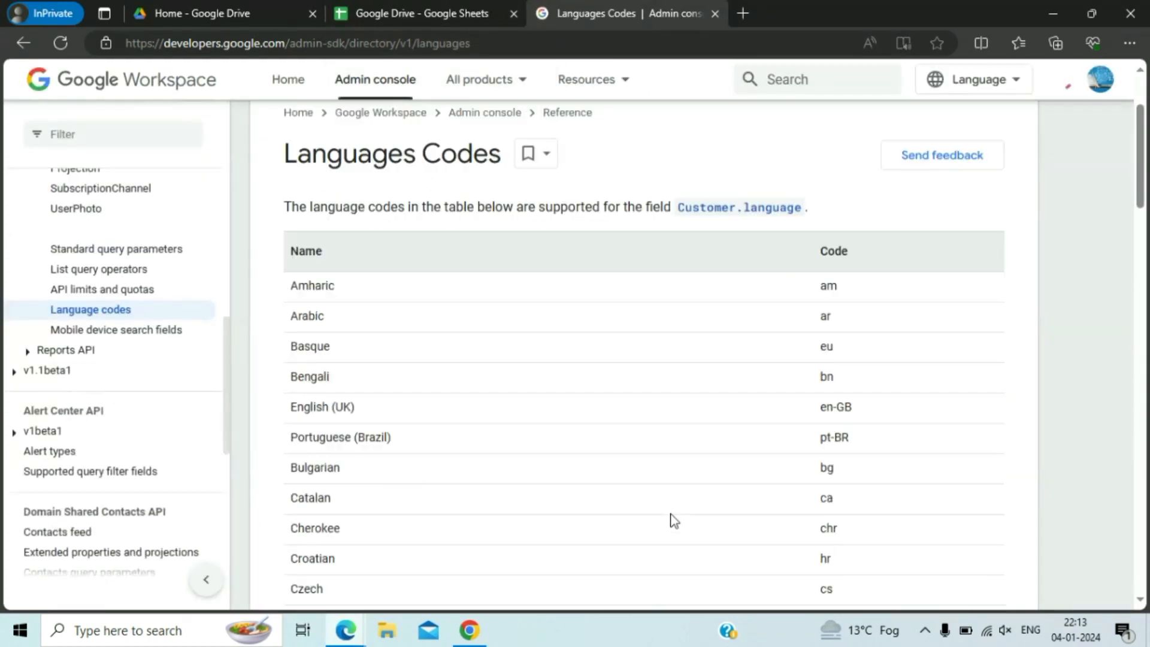
scroll(673, 520, down, 2)
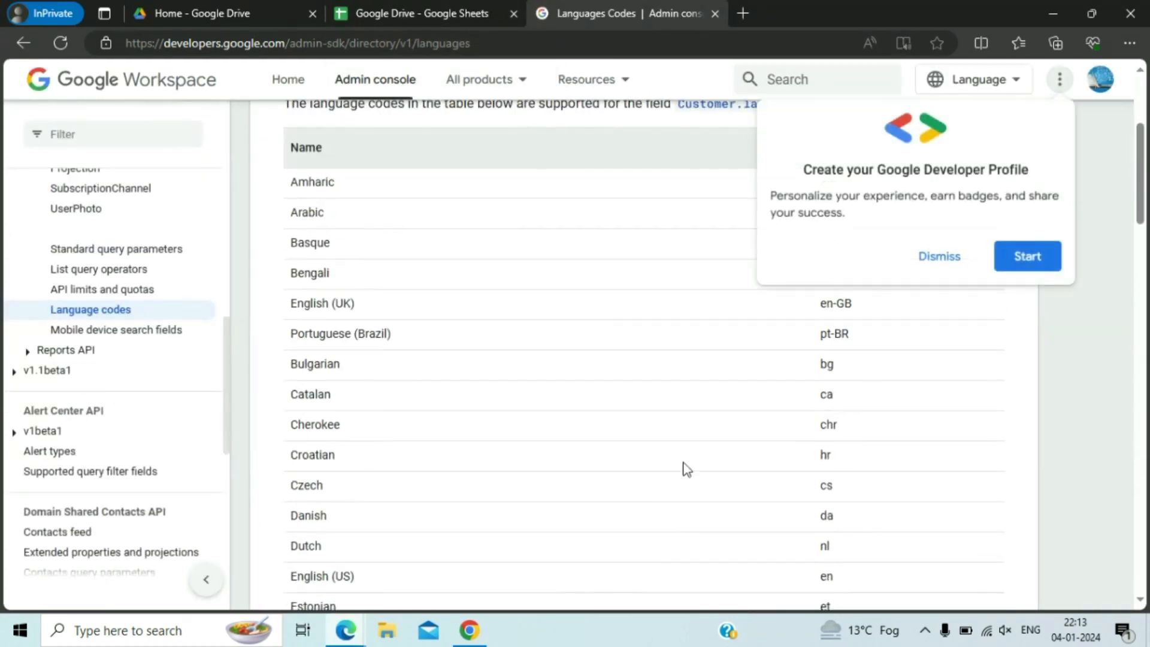
Return to the Google Sheets spreadsheet and enter =GOOGLETRANSLATE(B1,"en","hi") in cell C1.
click(431, 13)
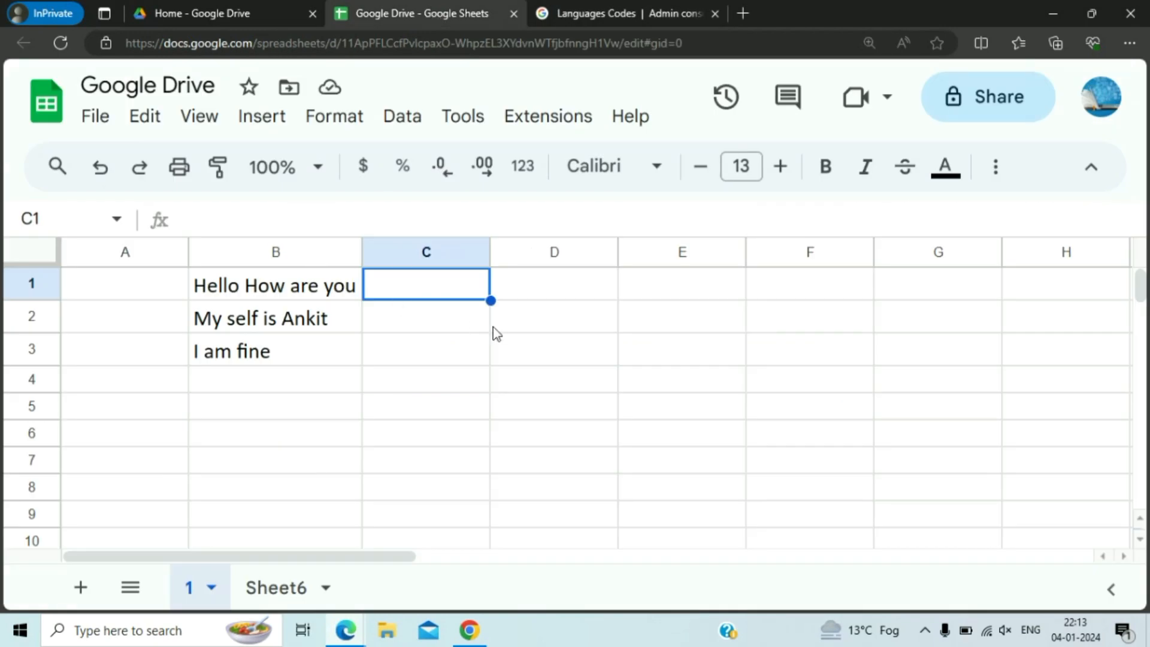
text(=tr)
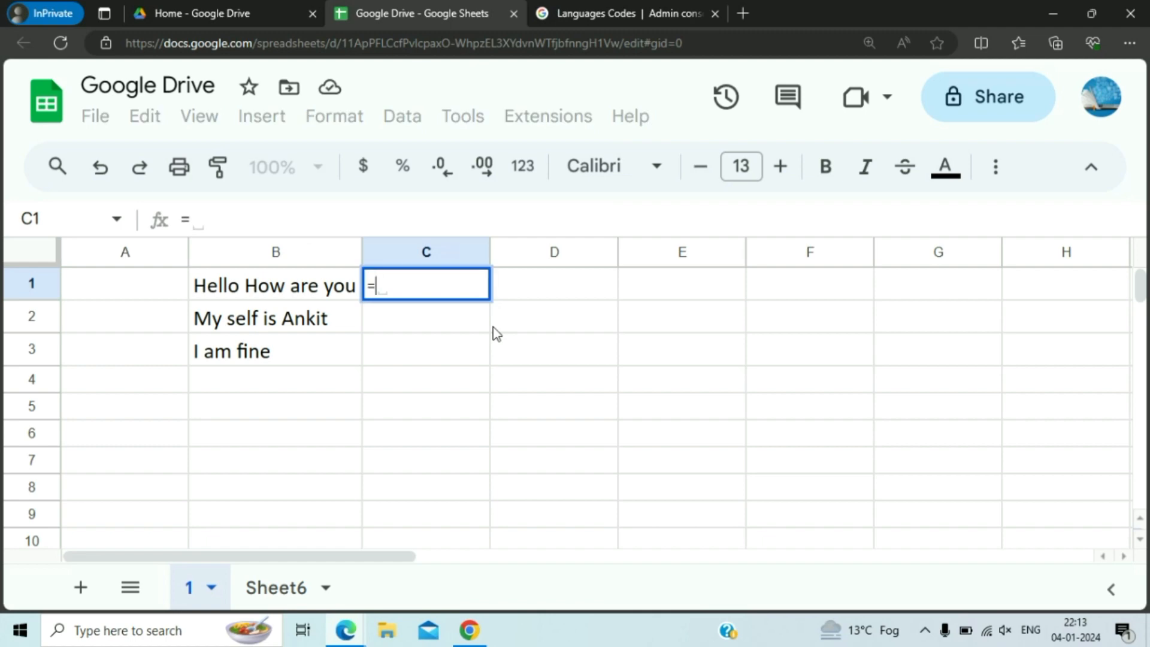
key(BackSpace)
key(BackSpace)
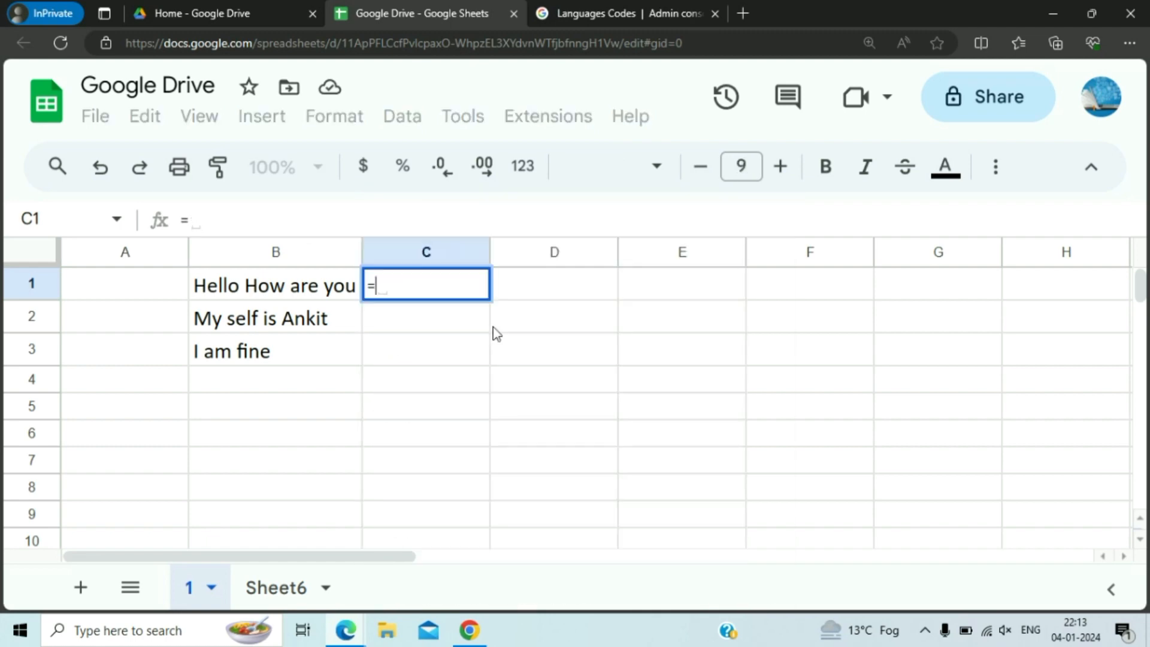
text(googl)
key(Down)
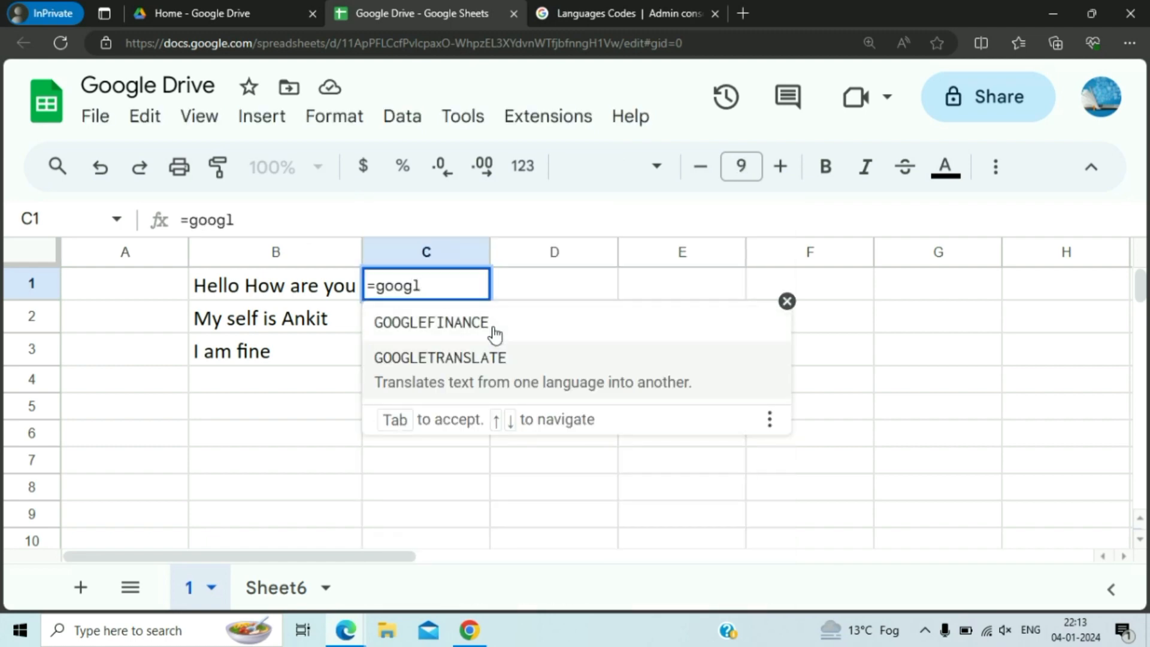
key(Tab)
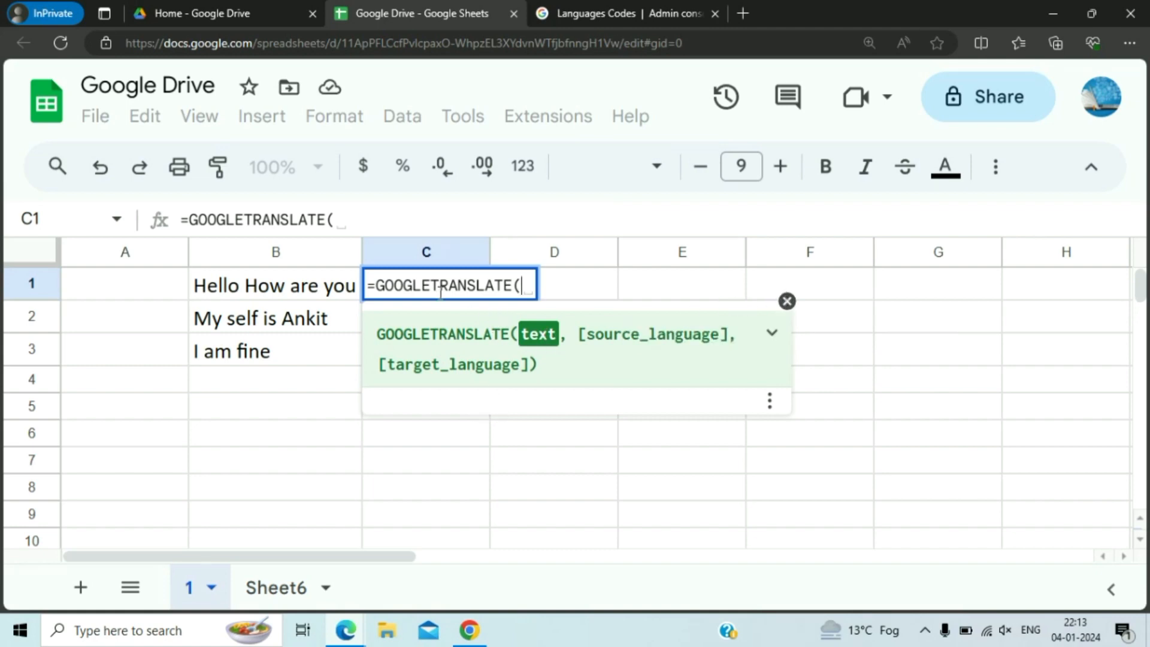
text(B1)
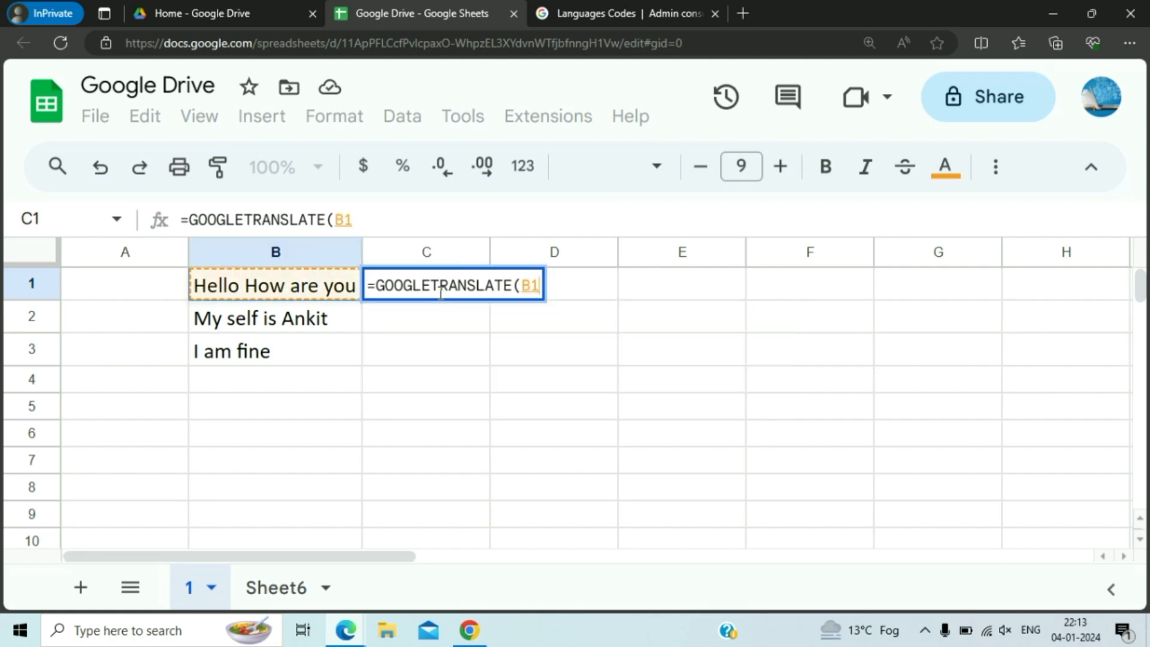
text(,)
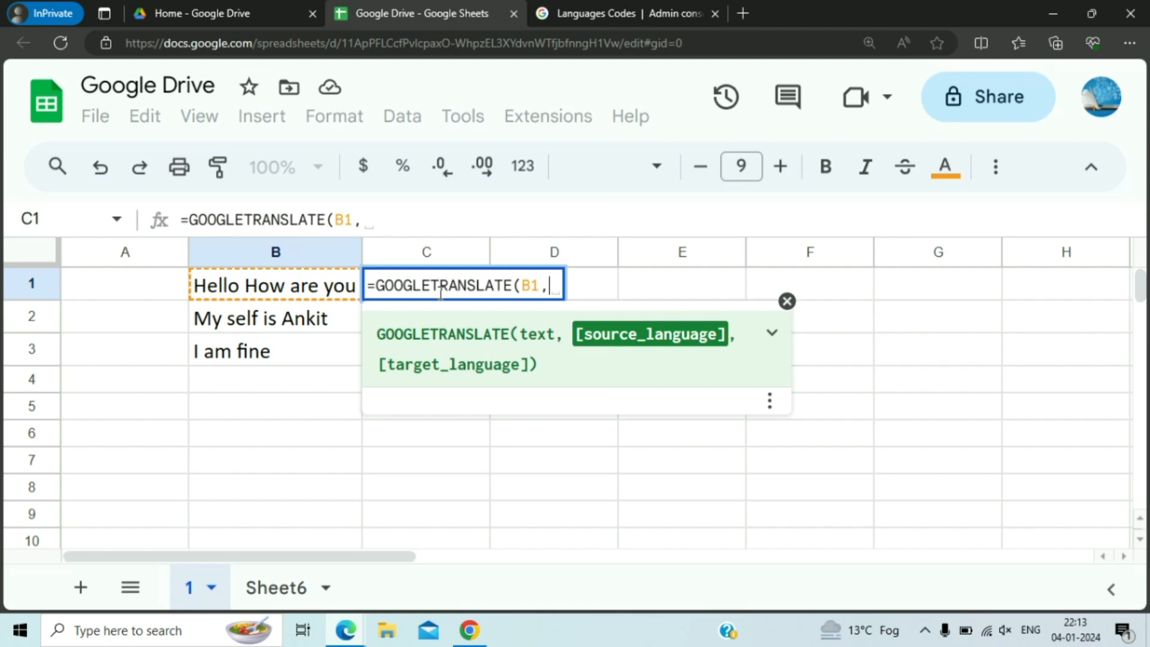
text(")
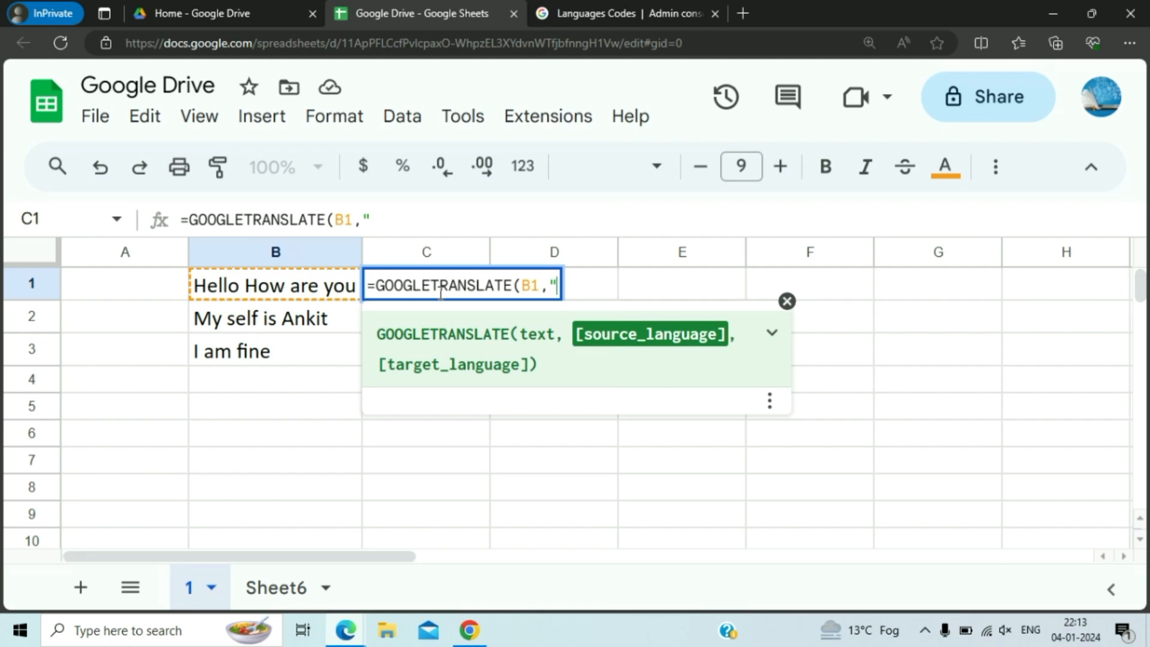
text(en)
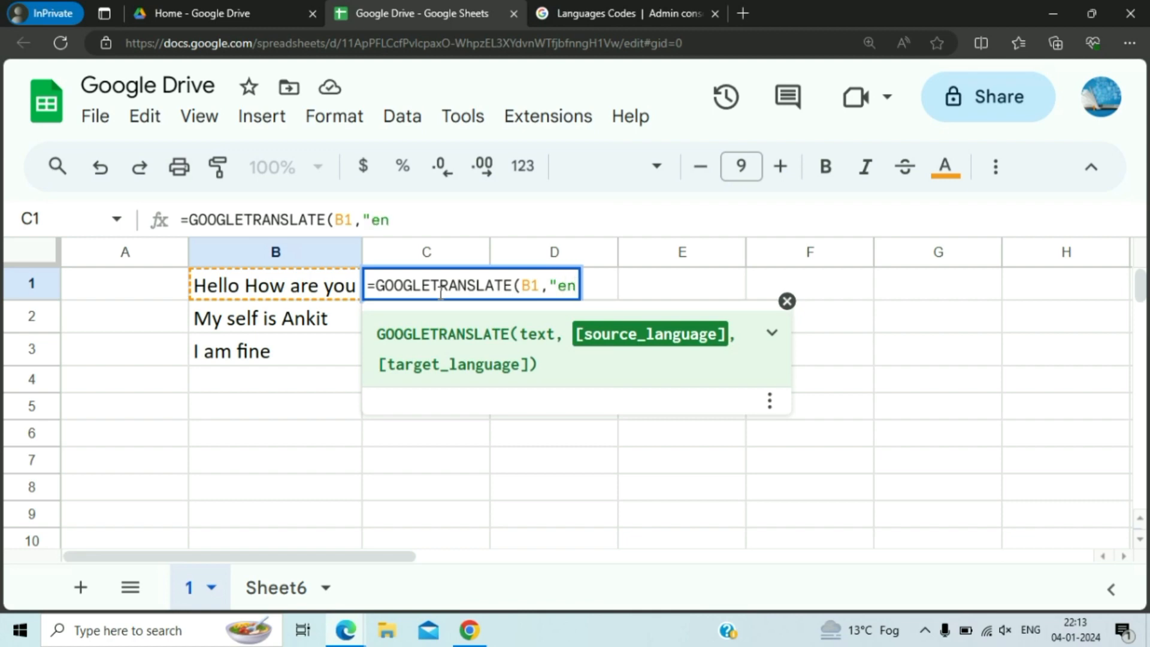
text(",)
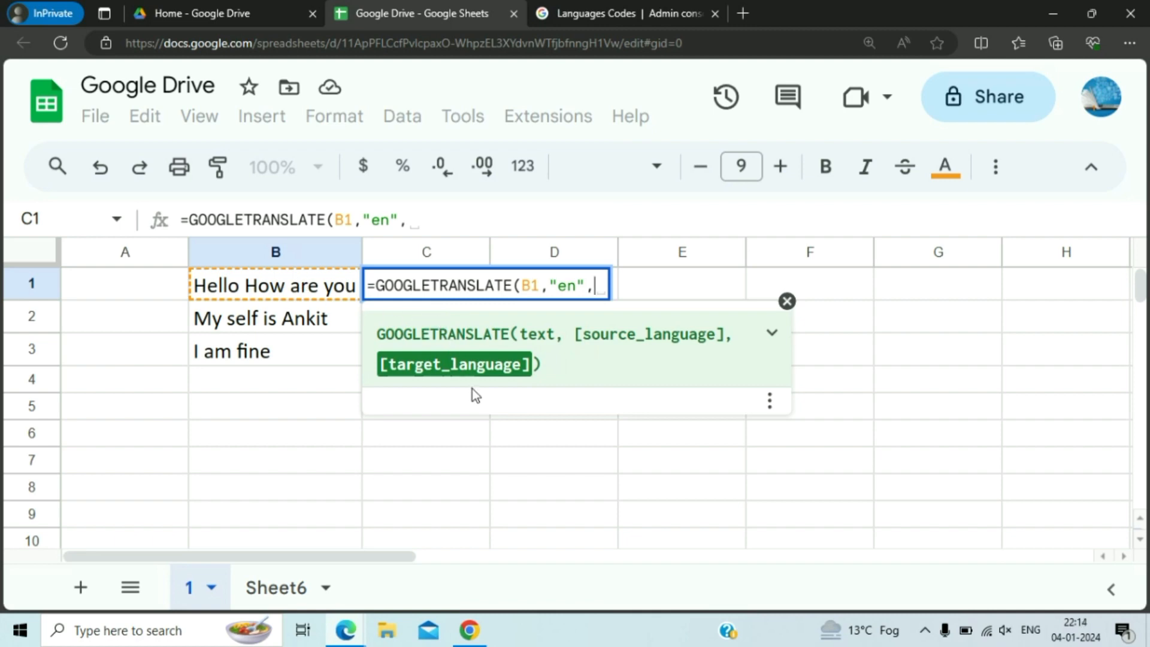
text("hi)
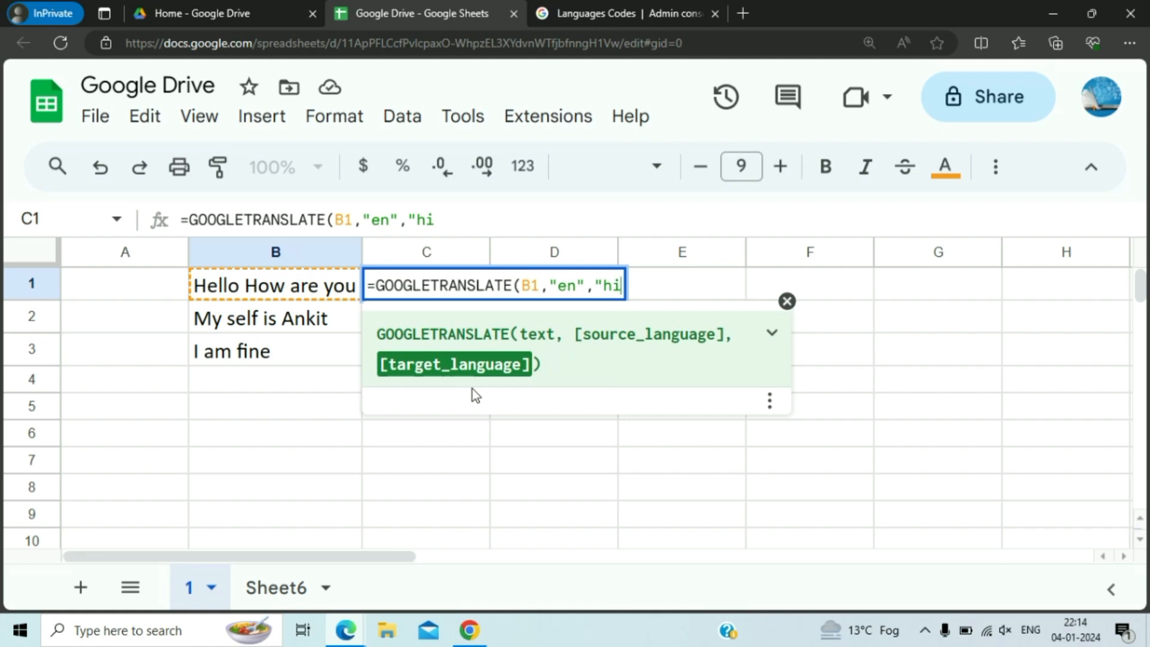
text("))
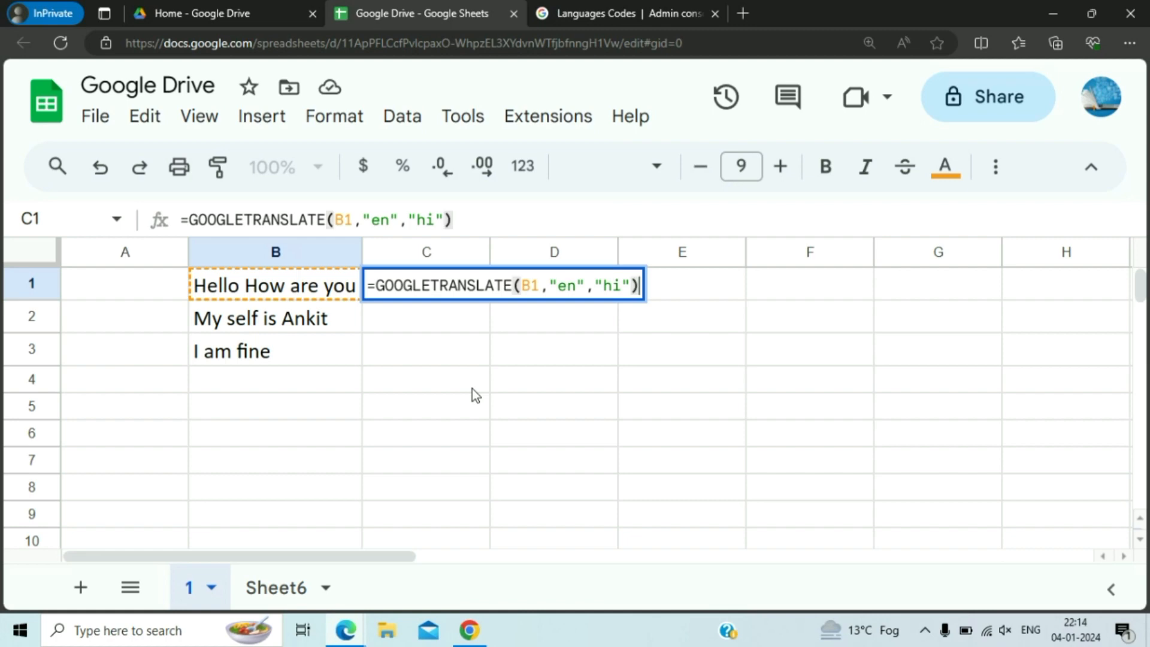
key(Return)
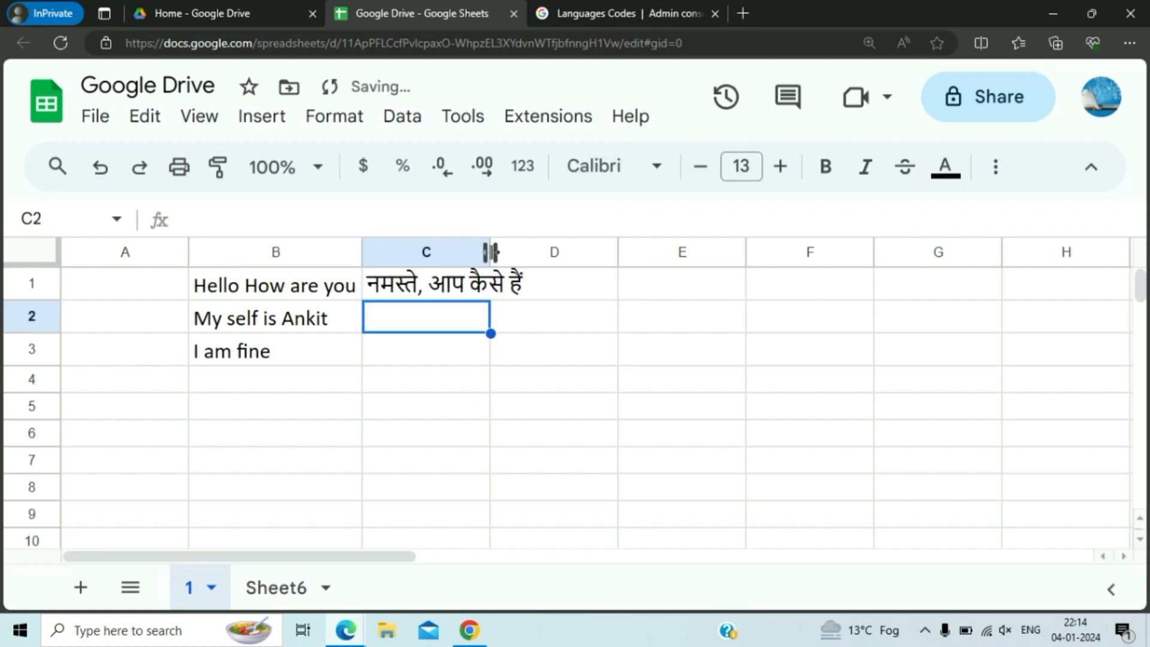
Fit column C's width to its content and copy the translation formula from C1 down through C3.
drag(490, 252, 488, 251)
double_click(488, 252)
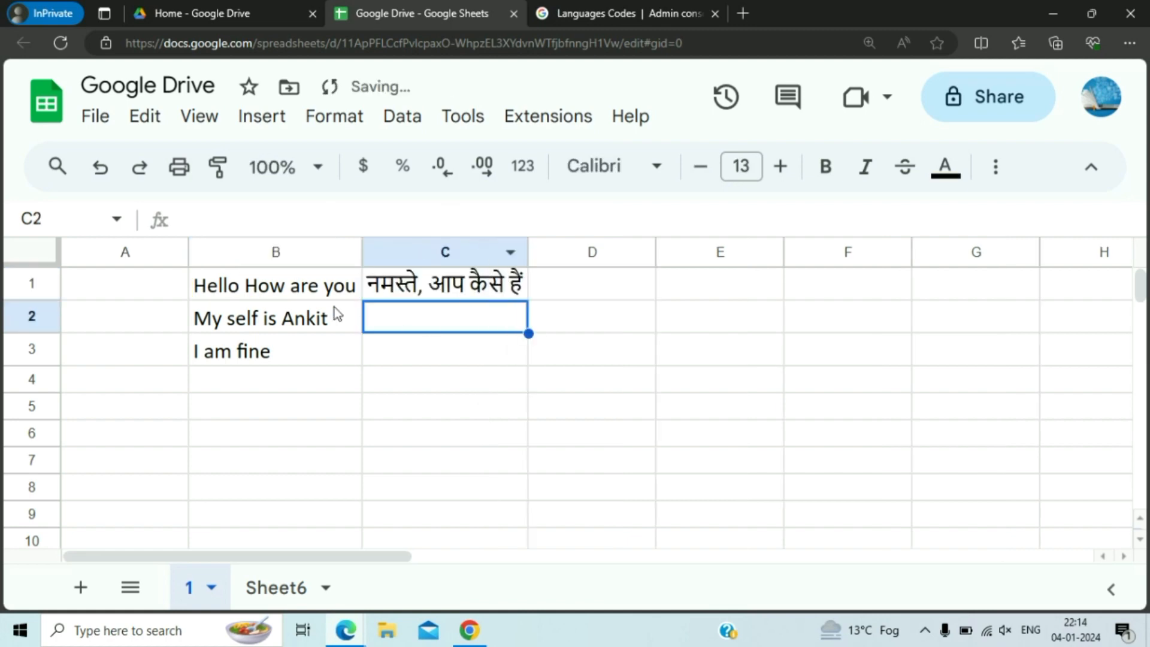
click(395, 291)
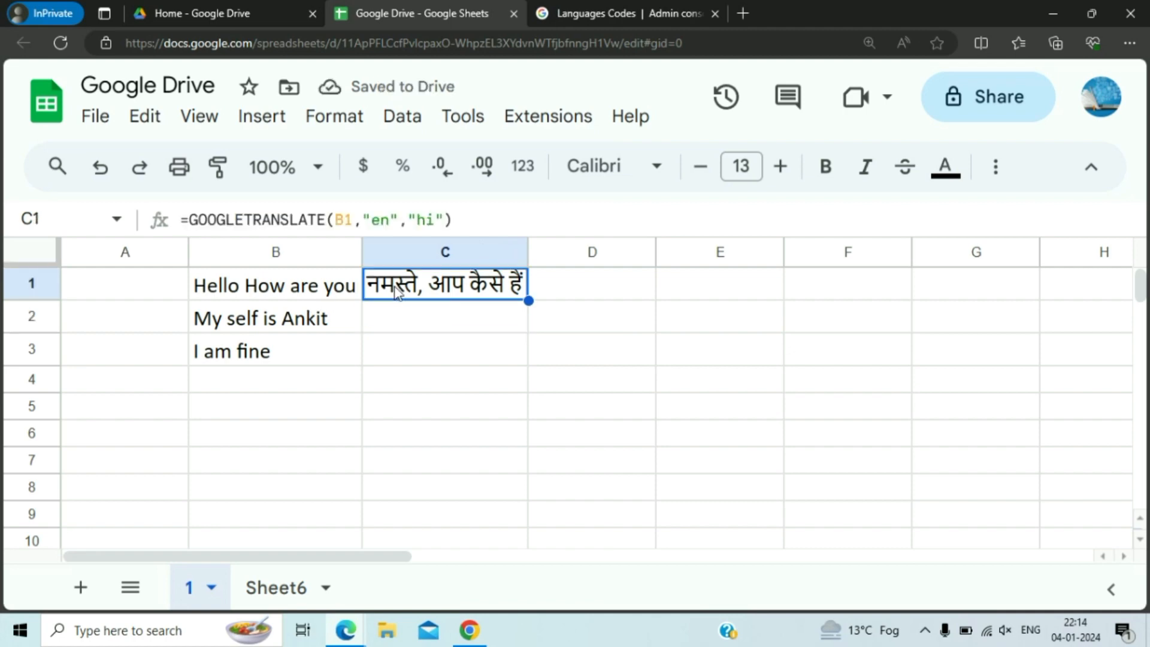
key(Down)
key(Up)
key(ctrl+c)
key(shift+Down)
key(shift+Down)
key(ctrl+v)
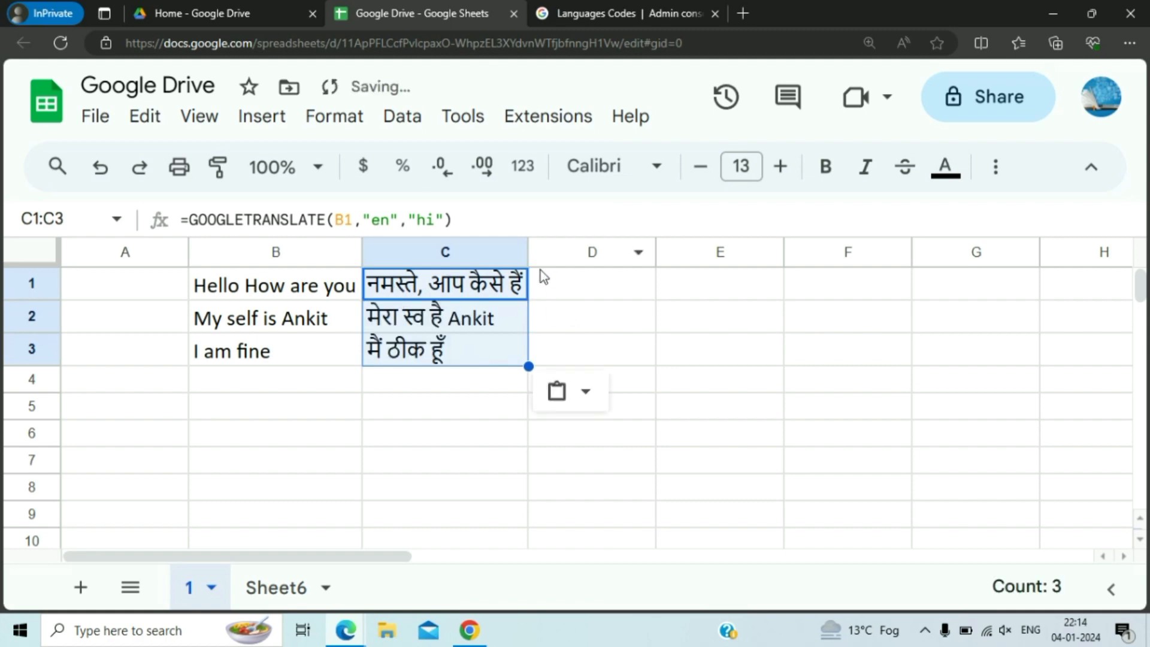
Replace the word "self" with "name" in the sentence in cell B2 and check the translations in C2 and C3.
click(279, 320)
key(Left)
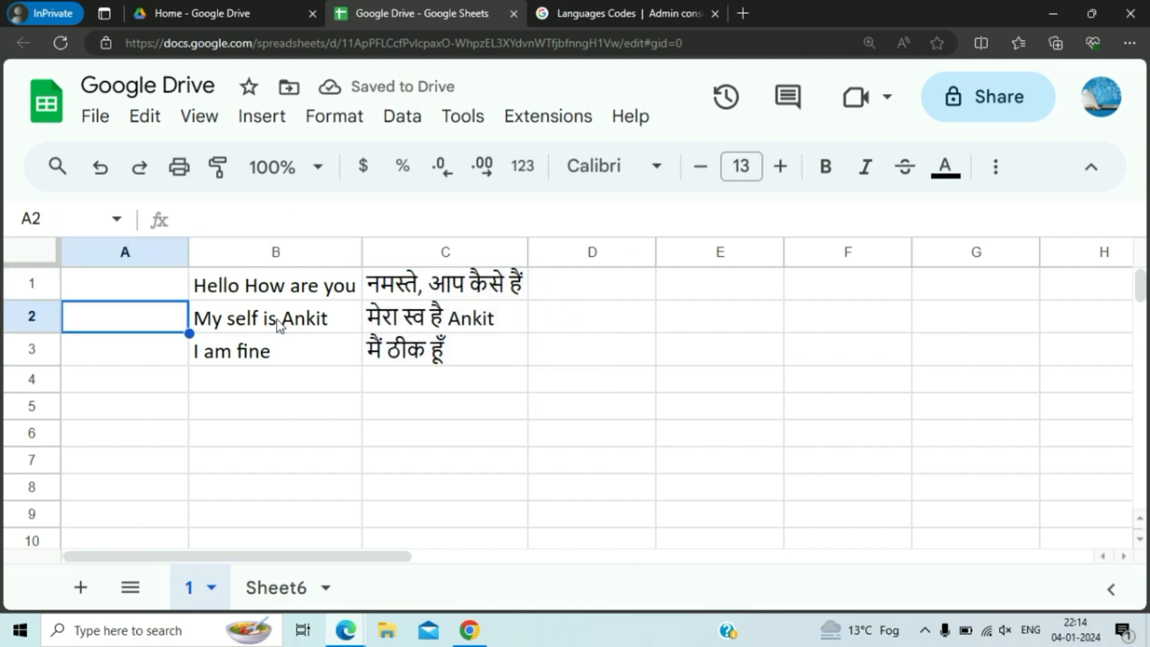
key(Right)
key(Return)
key(Left)
key(Left)
key(Left)
key(Left)
key(Left)
key(Left)
key(Left)
key(Left)
key(Left)
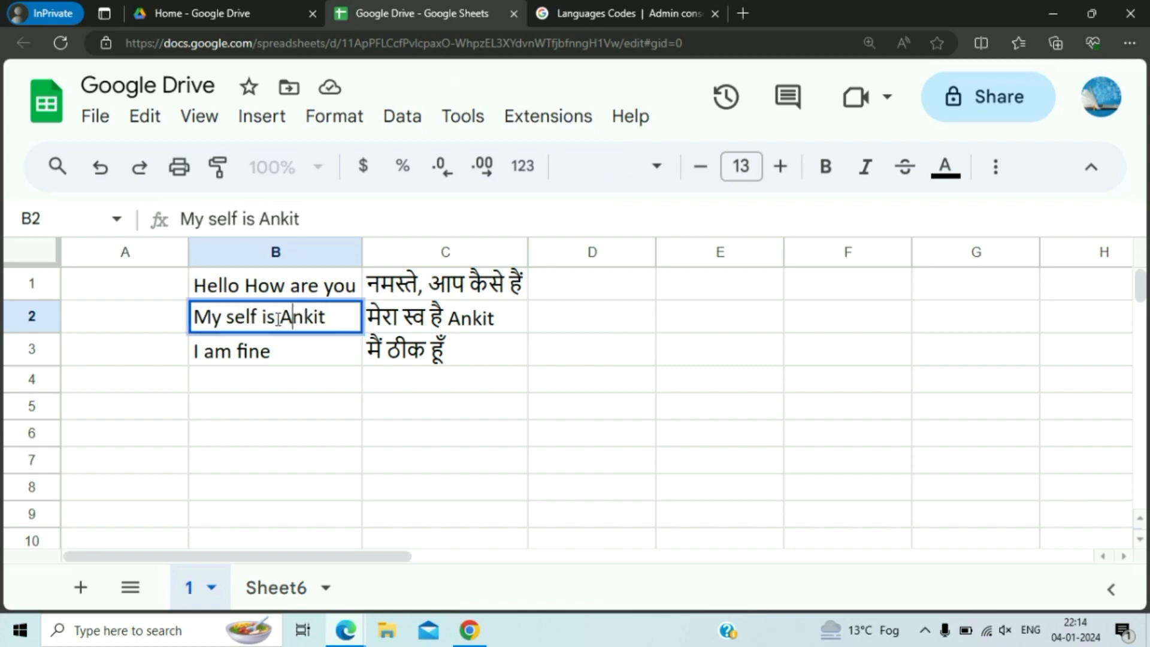
key(BackSpace)
key(BackSpace)
key(BackSpace)
key(BackSpace)
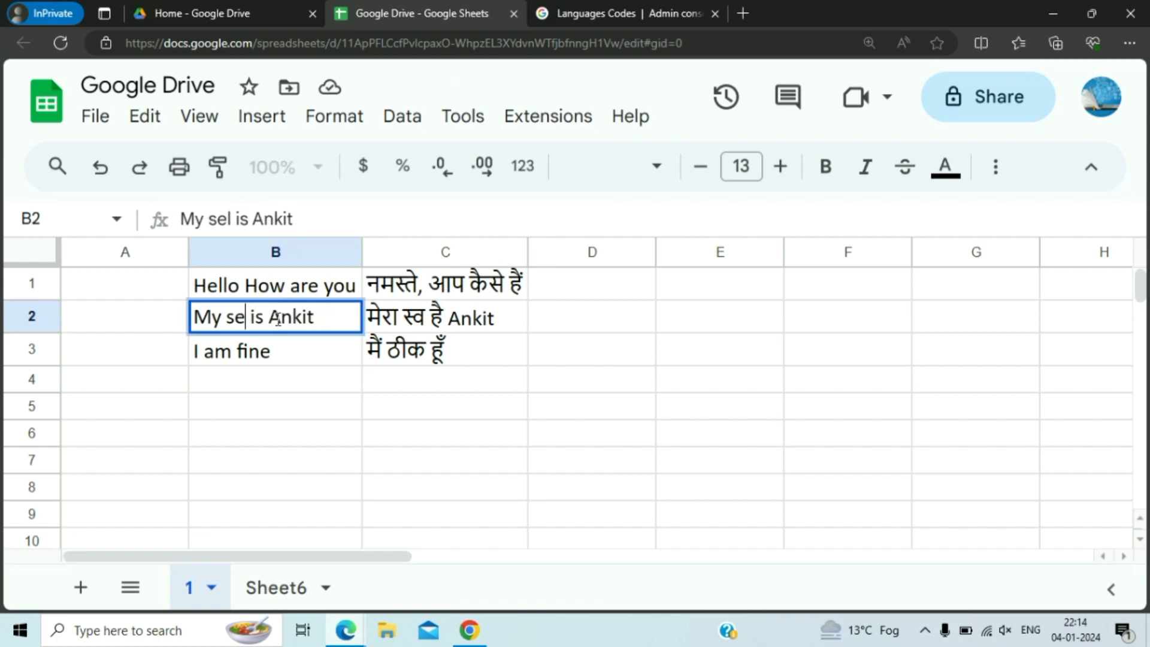
text(name)
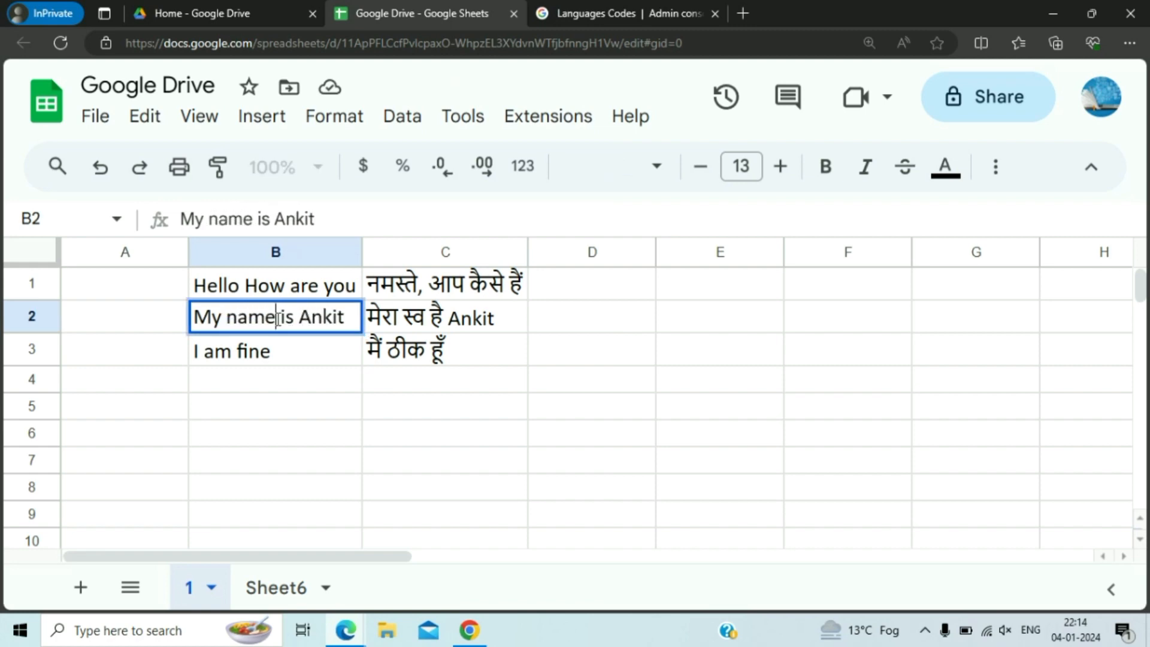
key(Return)
key(Up)
key(Right)
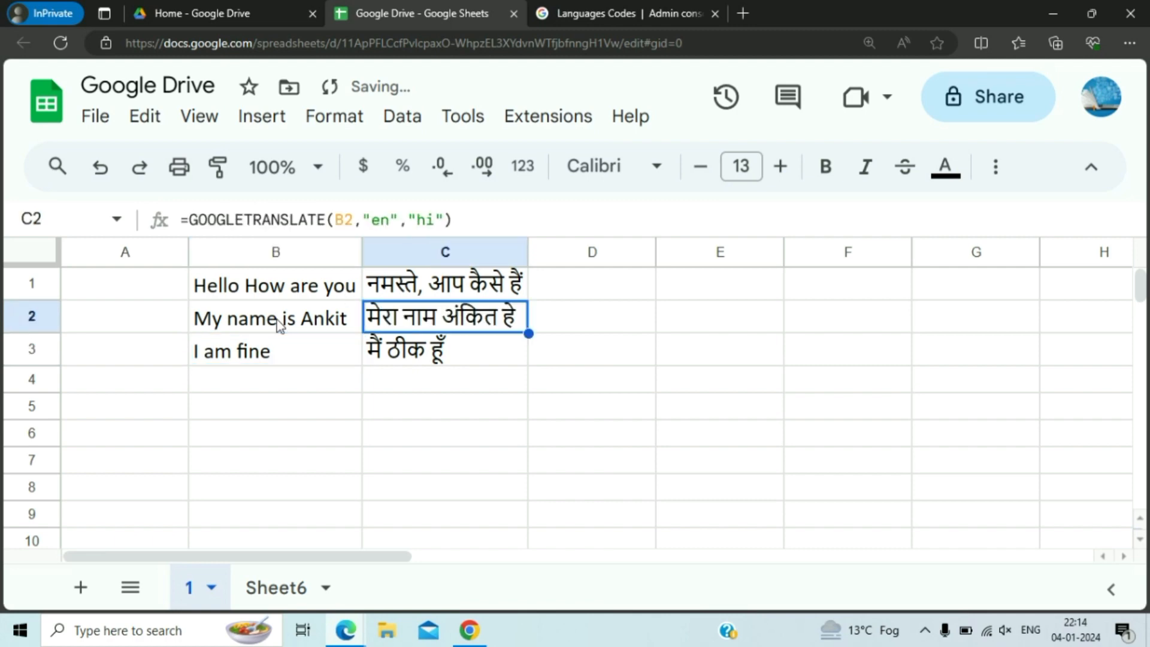
key(Down)
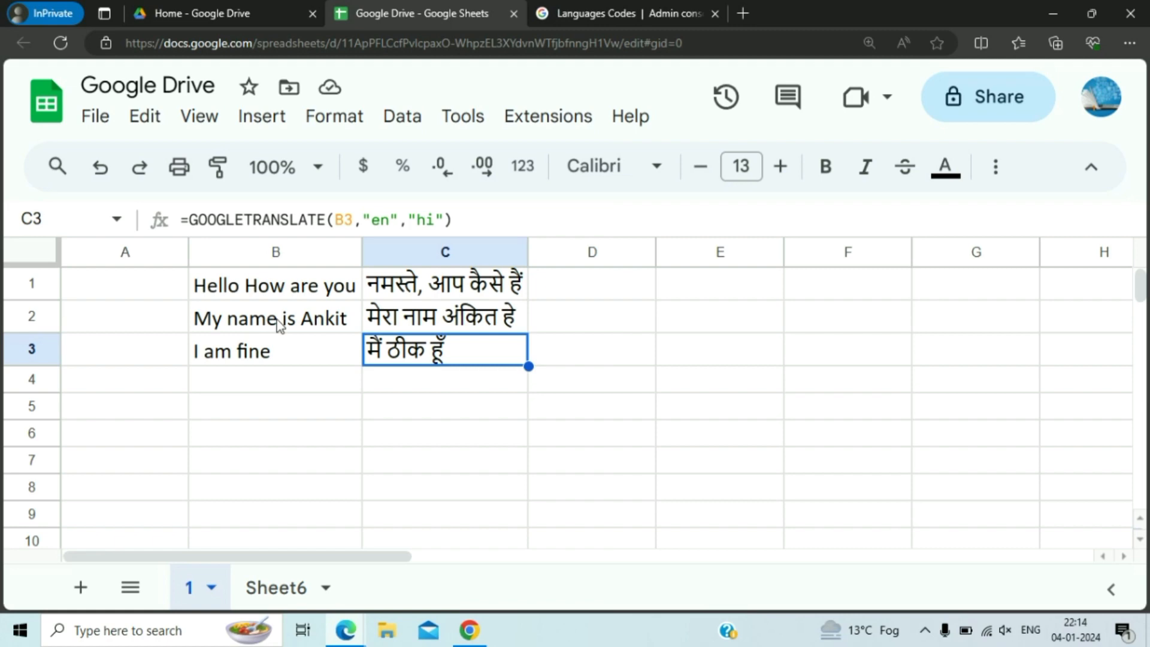
Enter =GOOGLETRANSLATE(C1,"hi","ko") in cell D1 to translate the Hindi text into Korean.
click(277, 319)
key(Up)
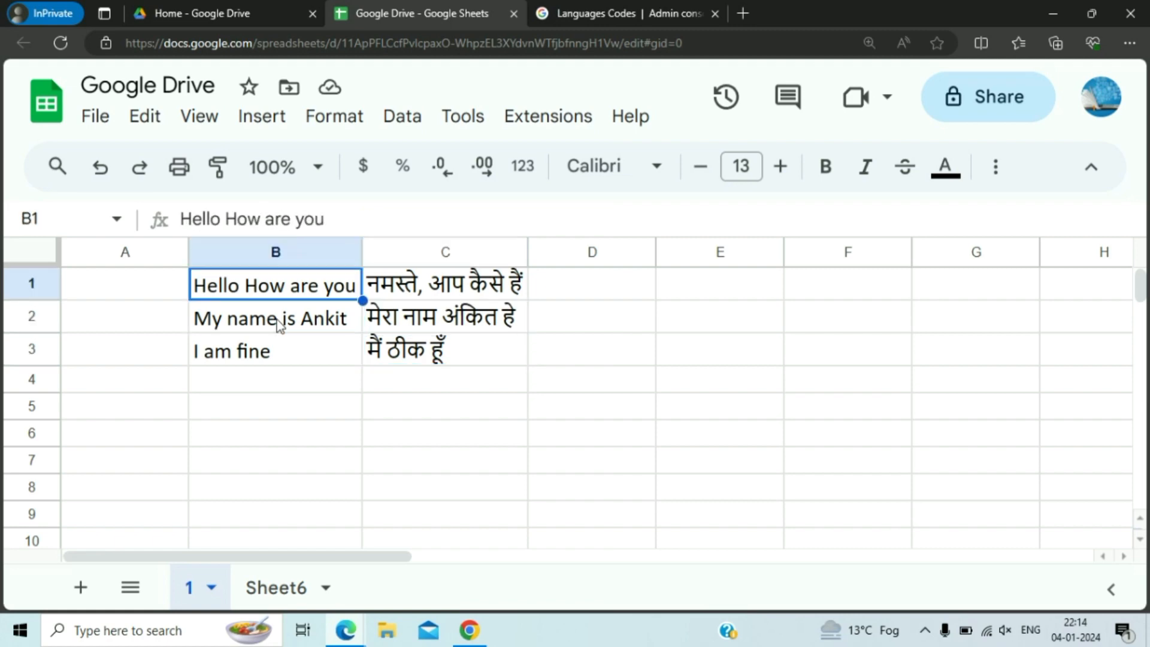
key(Right)
key(Right)
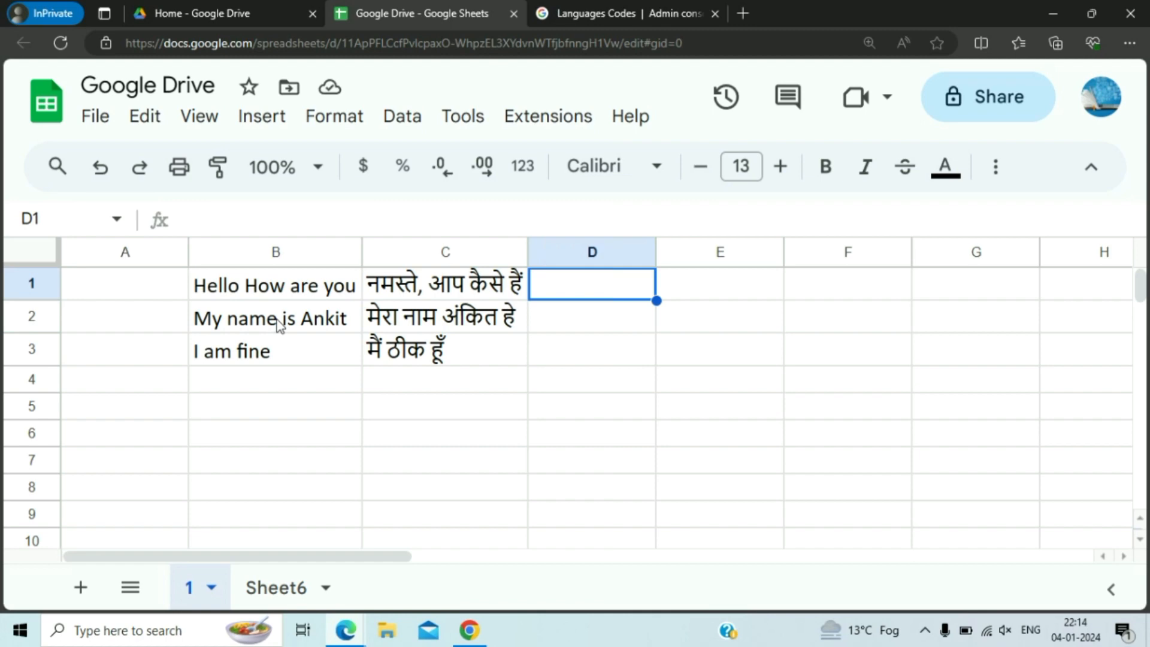
key(Left)
key(Right)
text(=)
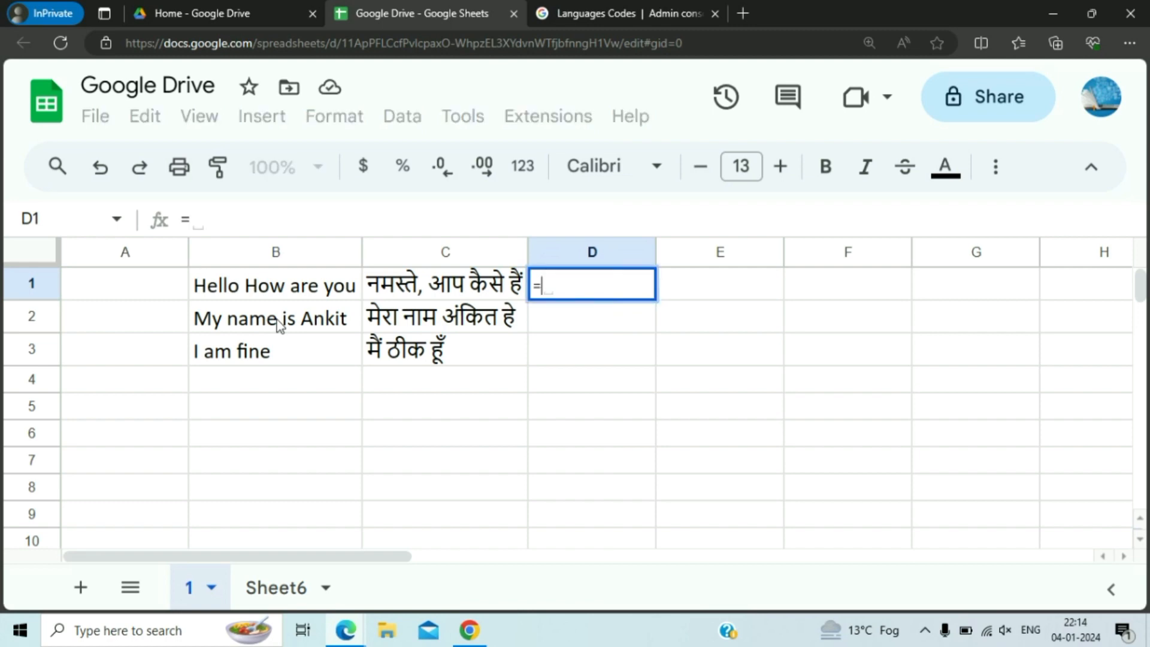
text(googl)
key(Down)
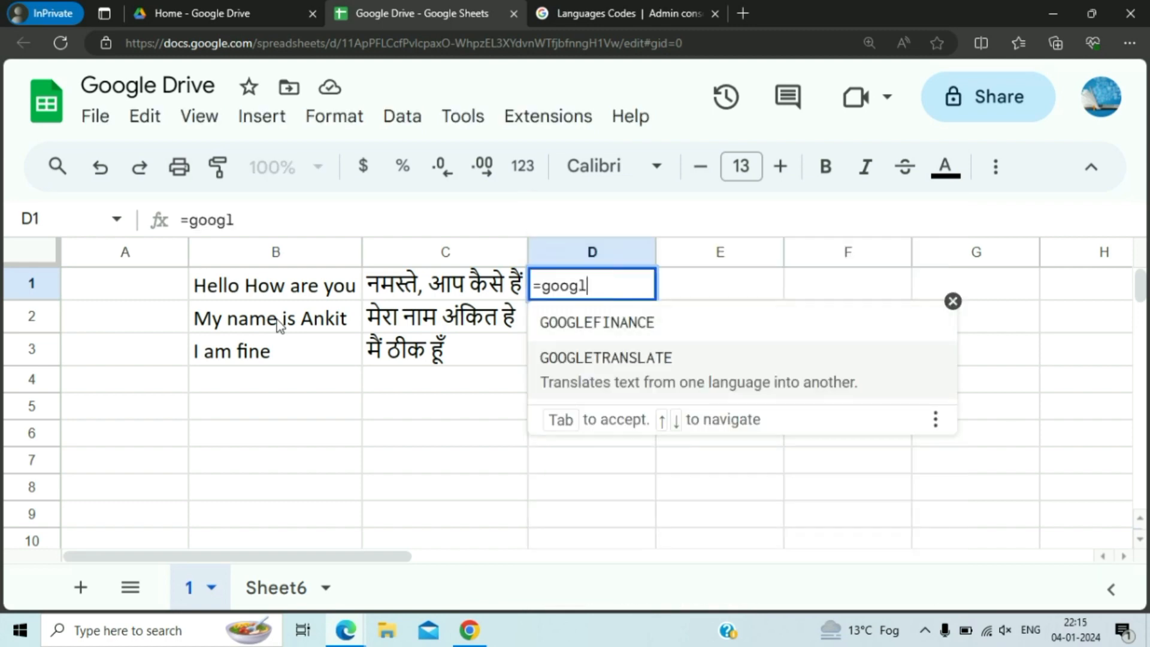
key(Tab)
key(Left)
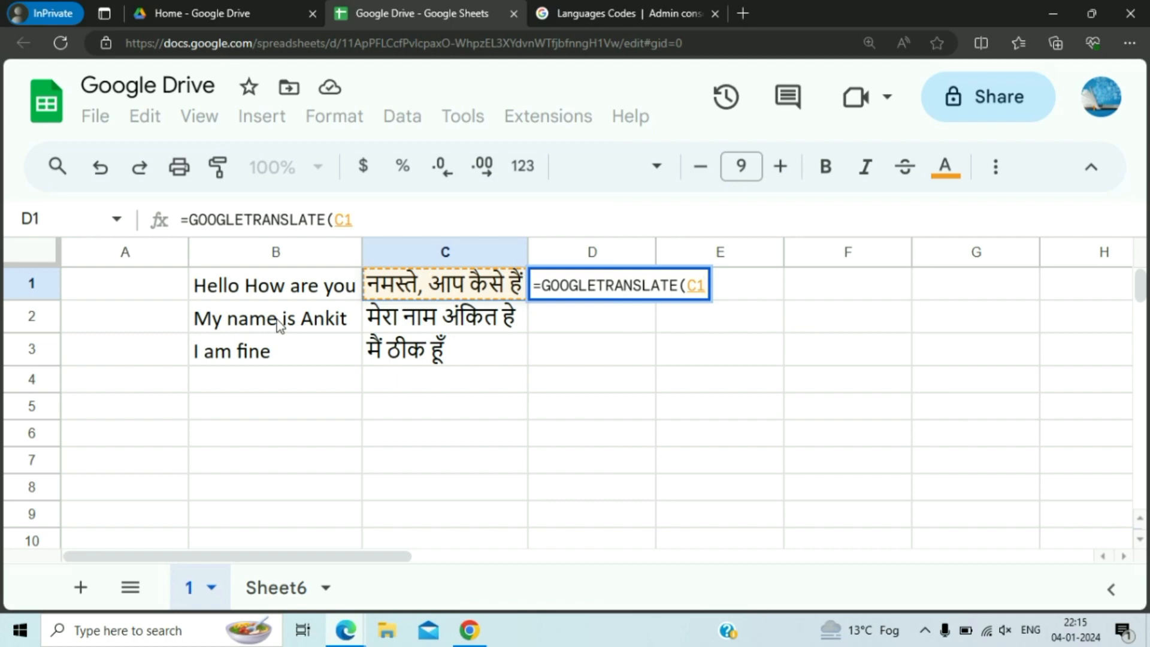
text(, )
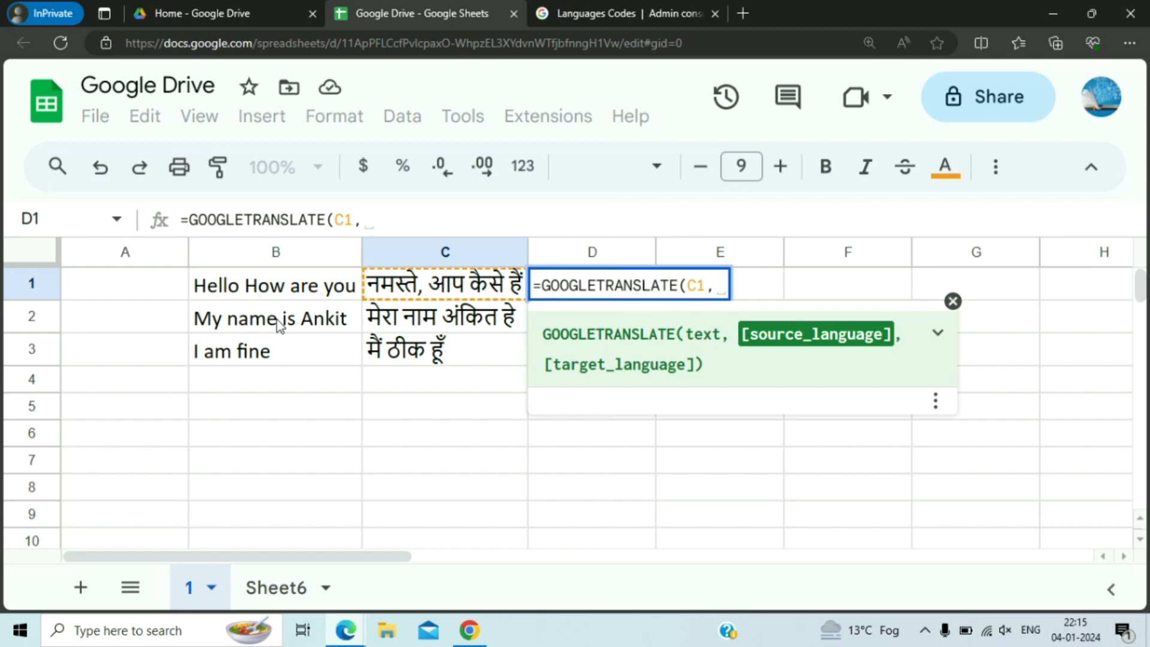
text(")
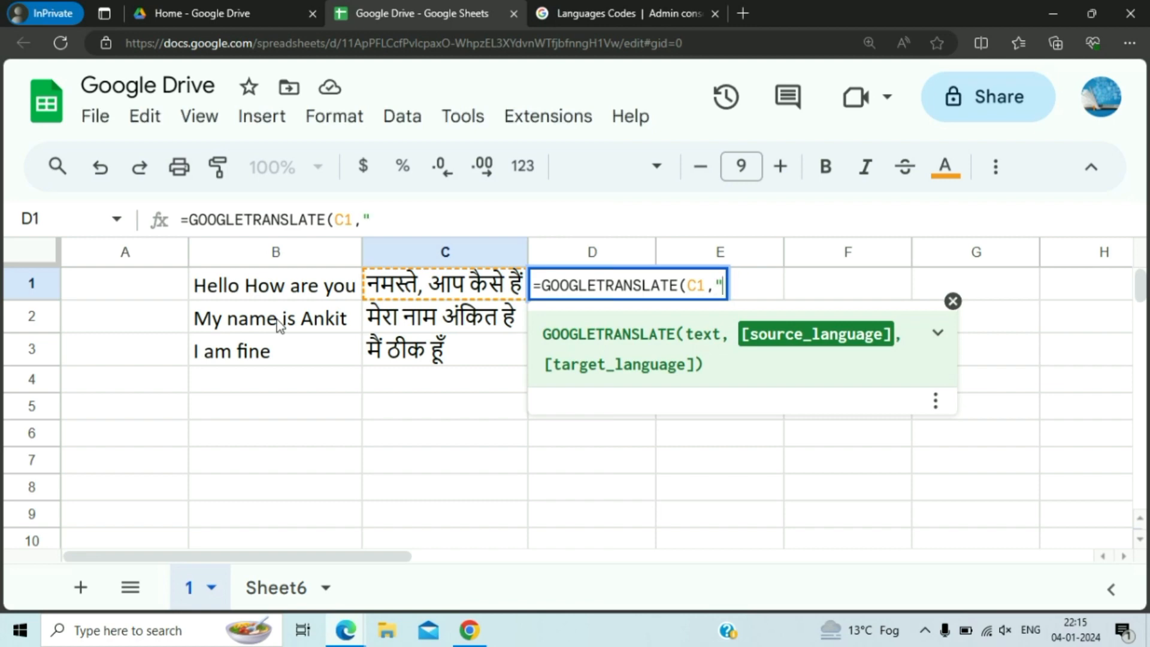
text(hi",)
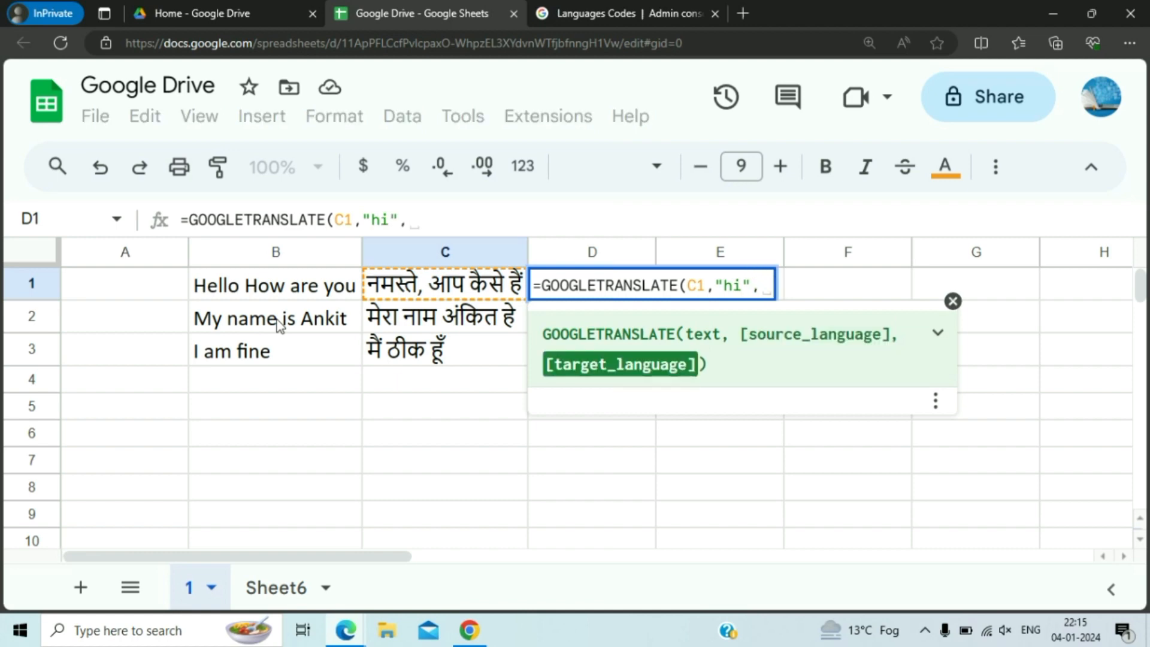
text(")
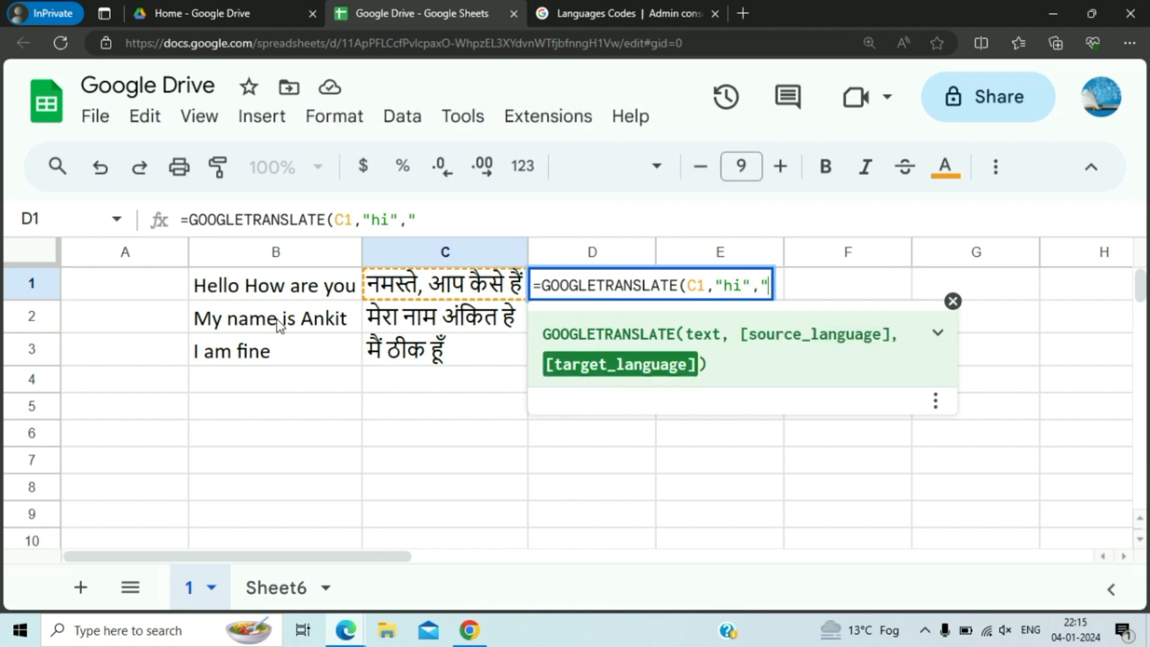
text(ko")
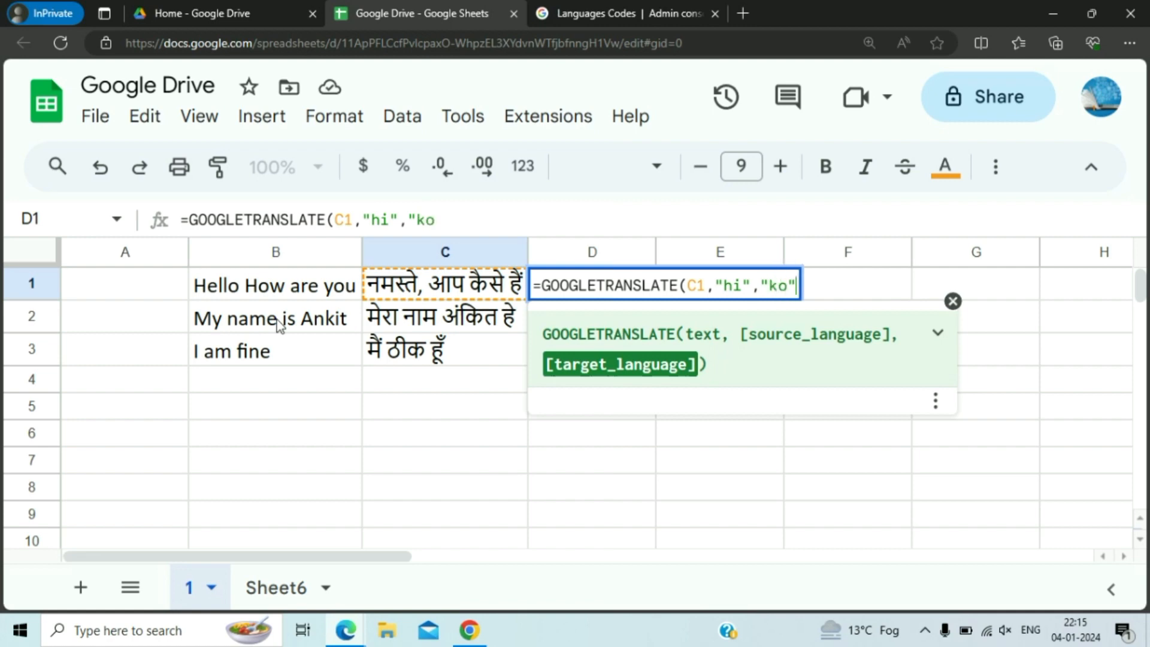
text())
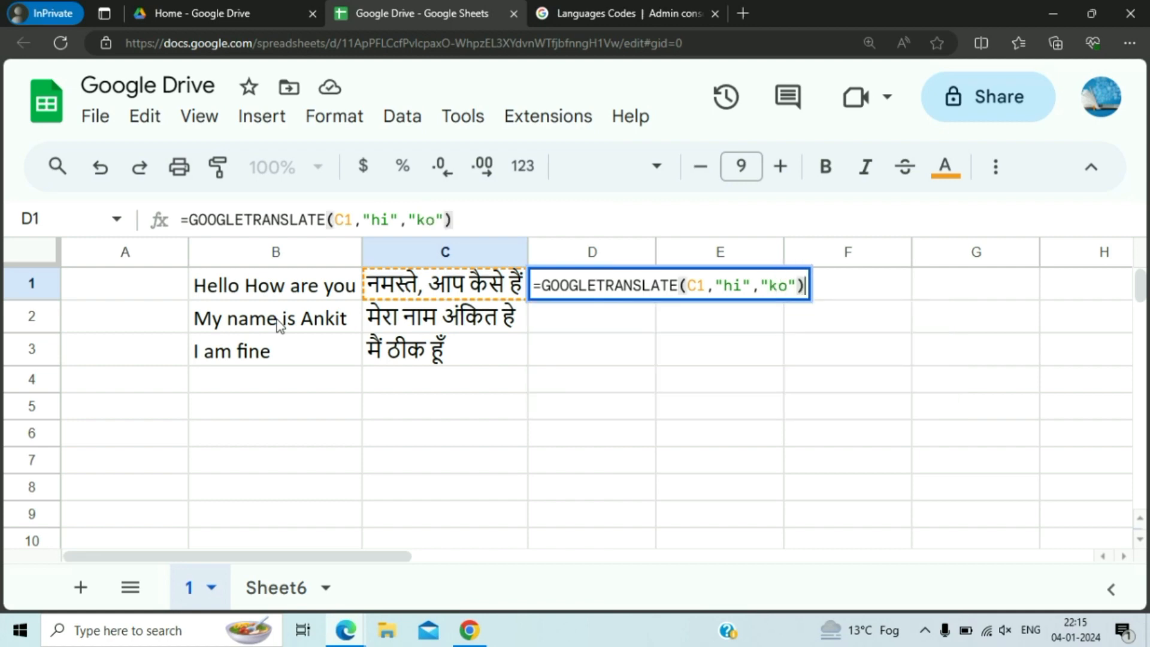
key(Return)
Copy the Hindi-to-Korean translation formula from D1 down through D3.
key(Up)
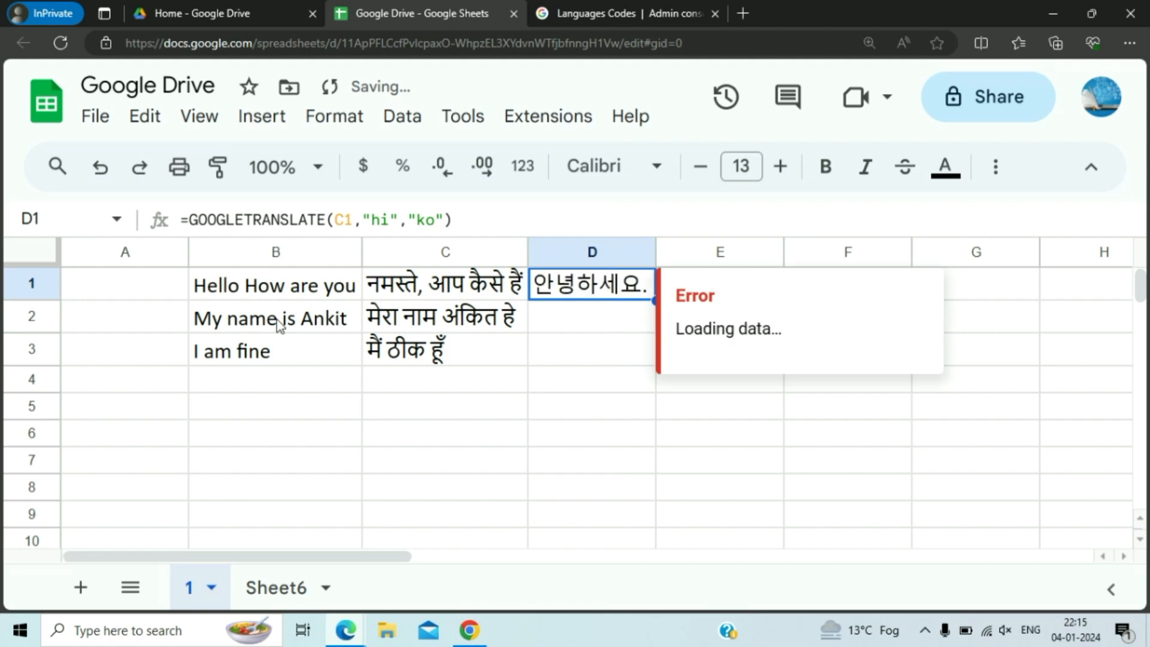
key(shift+Down)
key(shift+Down)
key(ctrl+v)
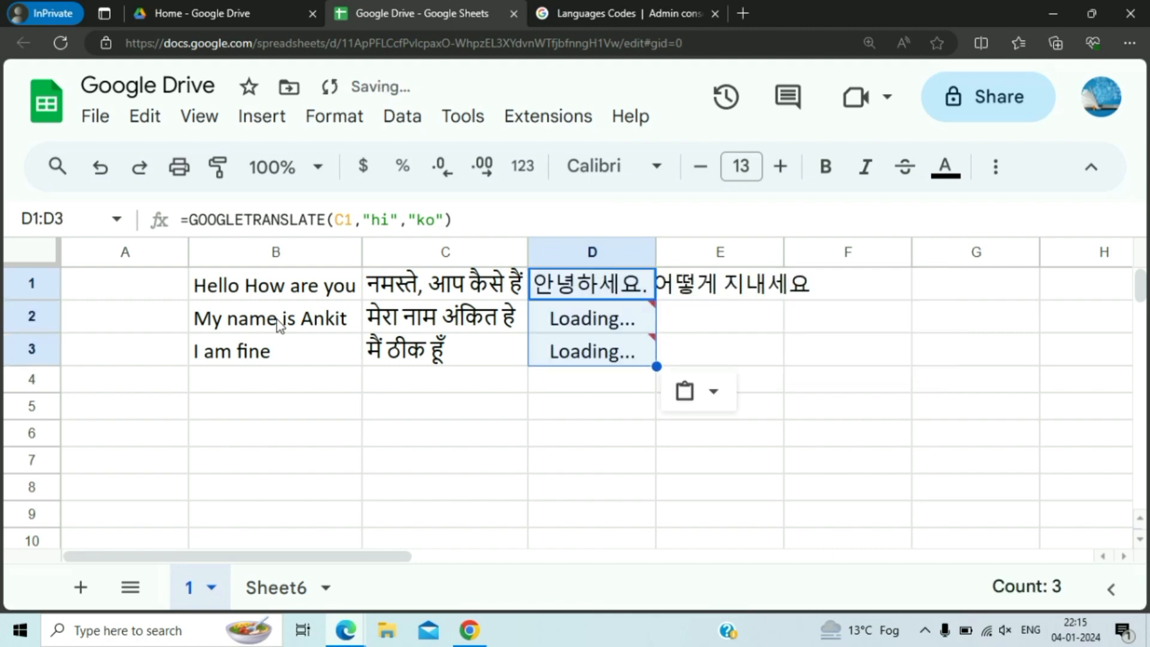
Fit column D's width to its content.
key(Right)
key(Left)
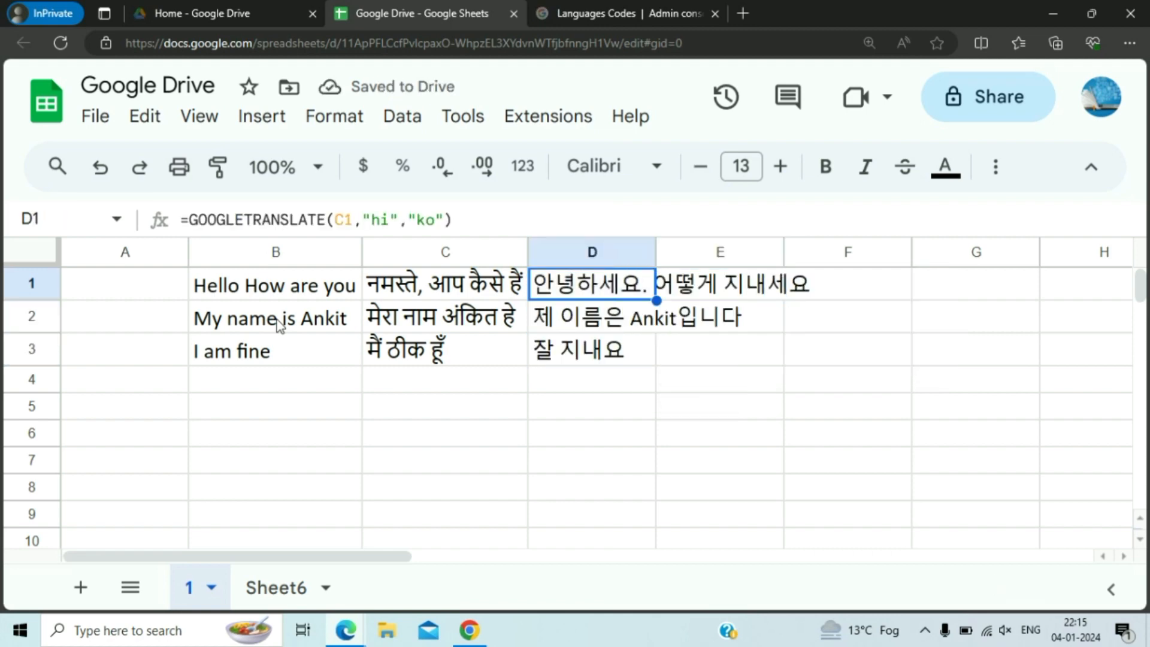
double_click(655, 252)
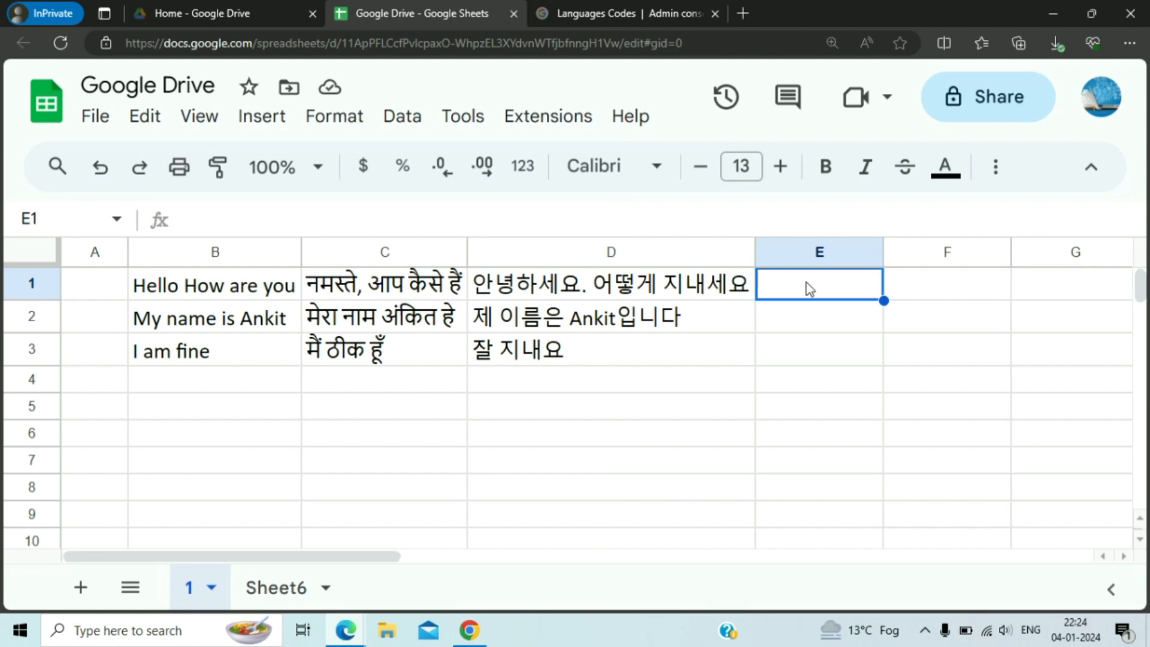
Enter =GOOGLETRANSLATE(D1,"ko","en") in cell E1 to translate the Korean text back into English.
text(=gool)
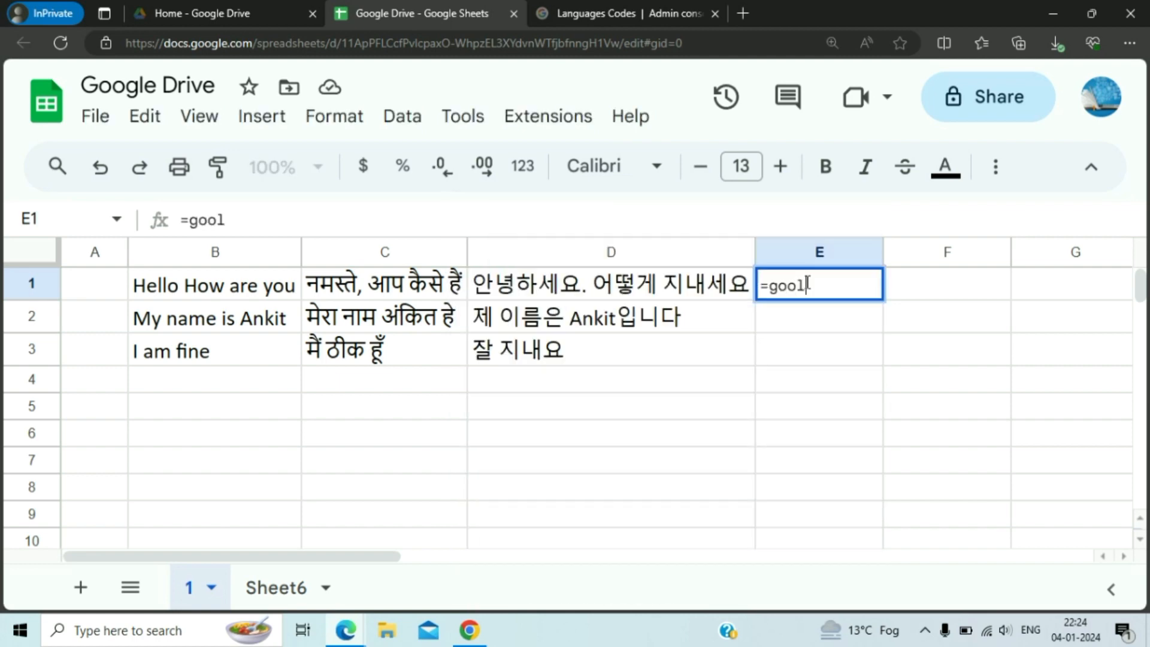
key(BackSpace)
text(e)
key(BackSpace)
text(gletr)
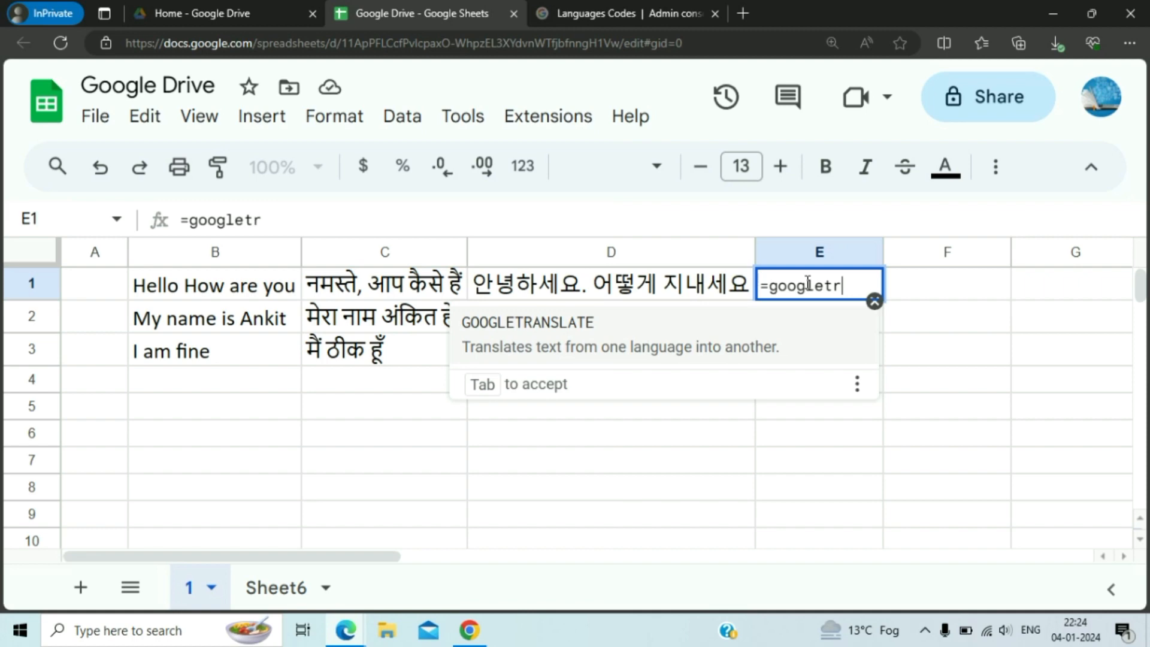
key(Tab)
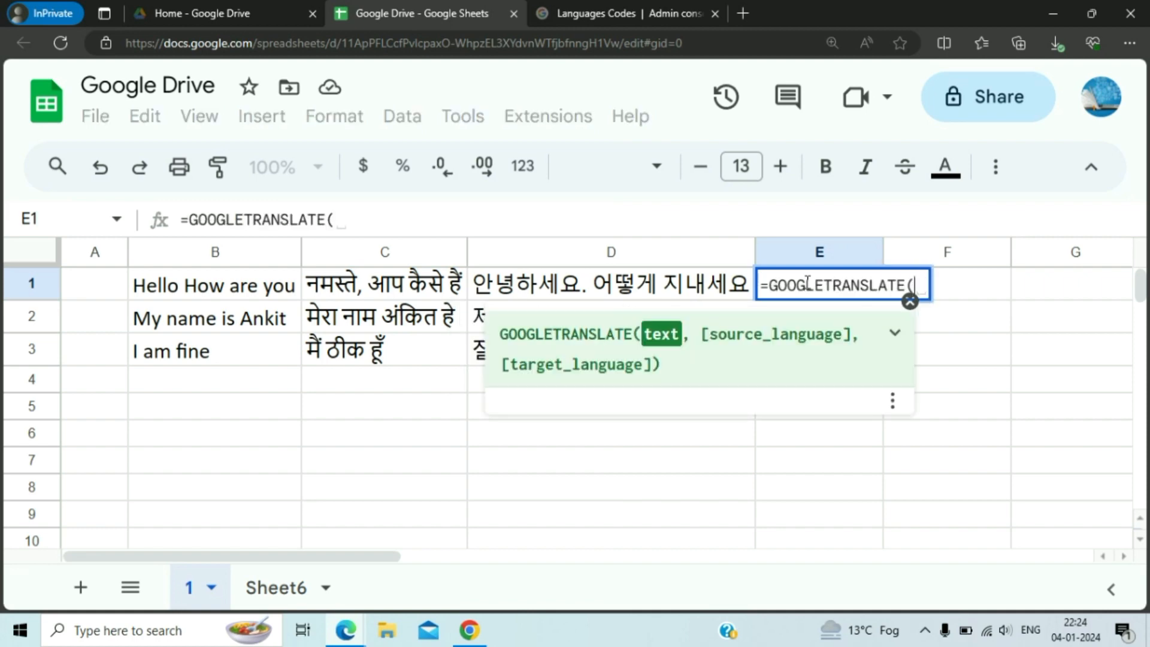
key(Left)
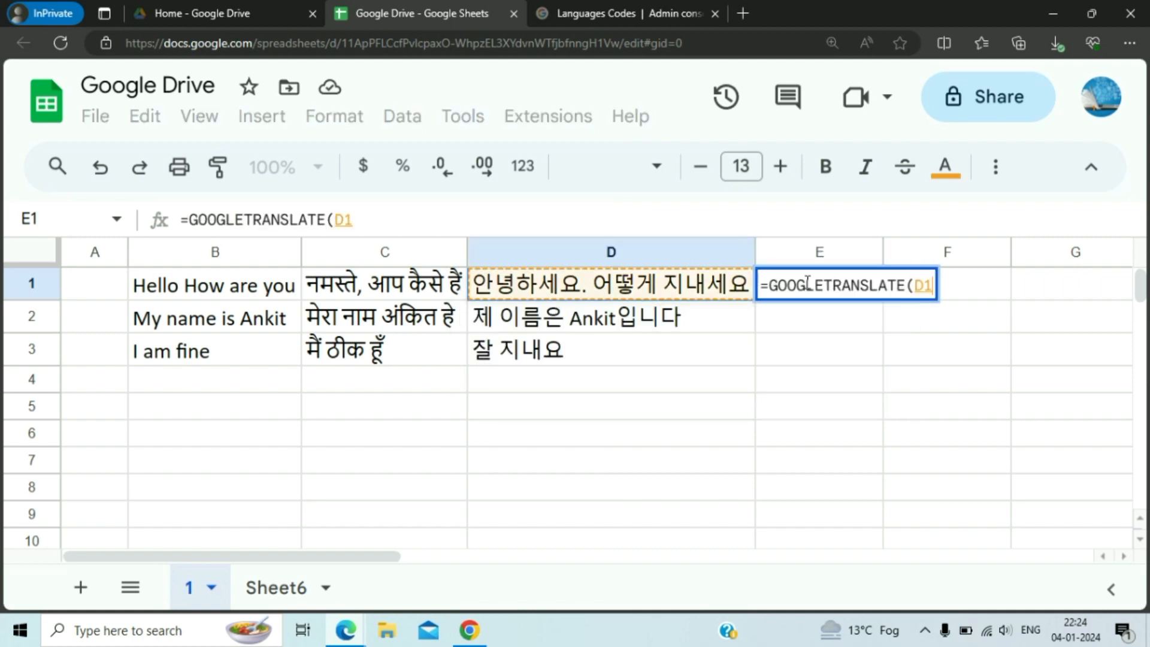
text(,)
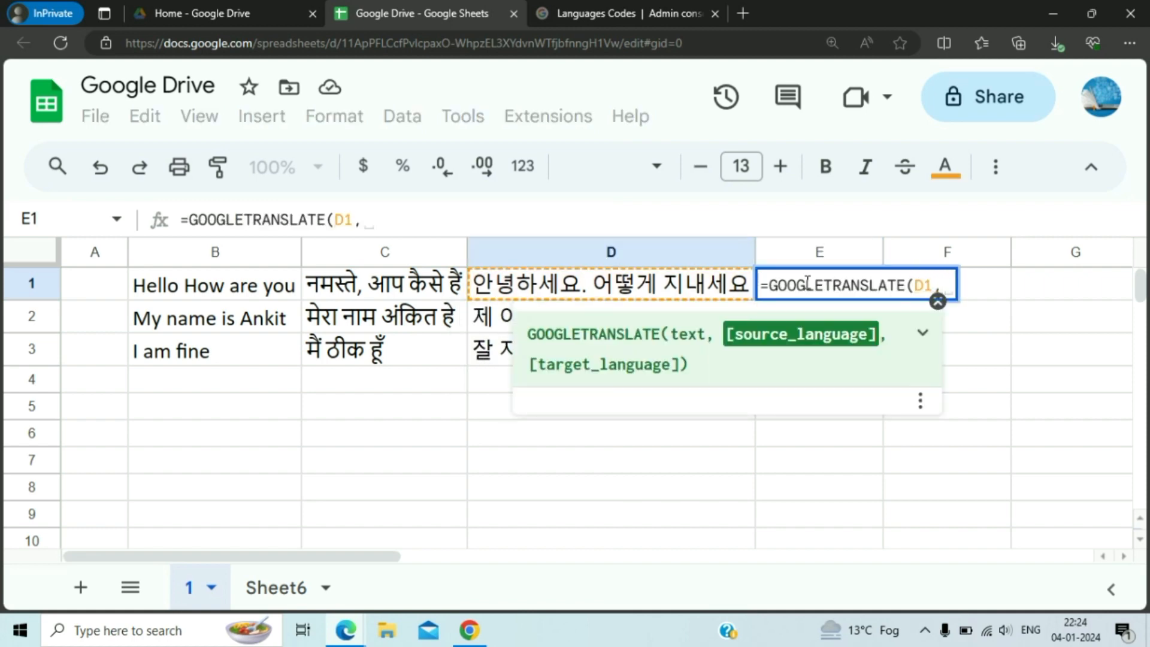
text(")
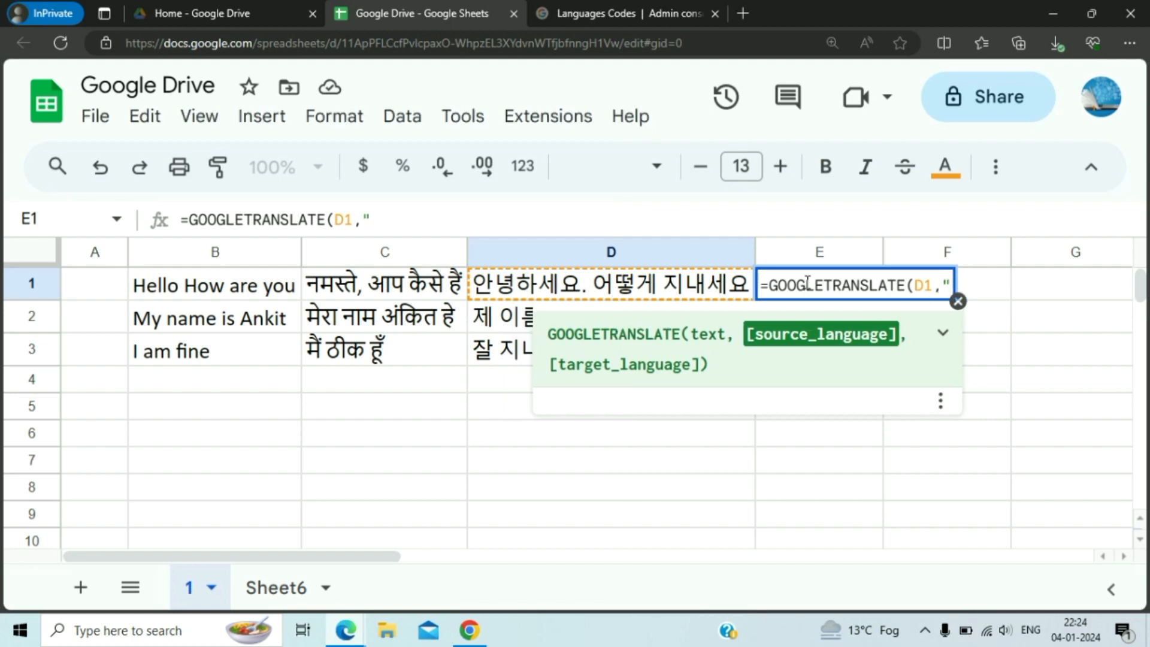
text(ko",)
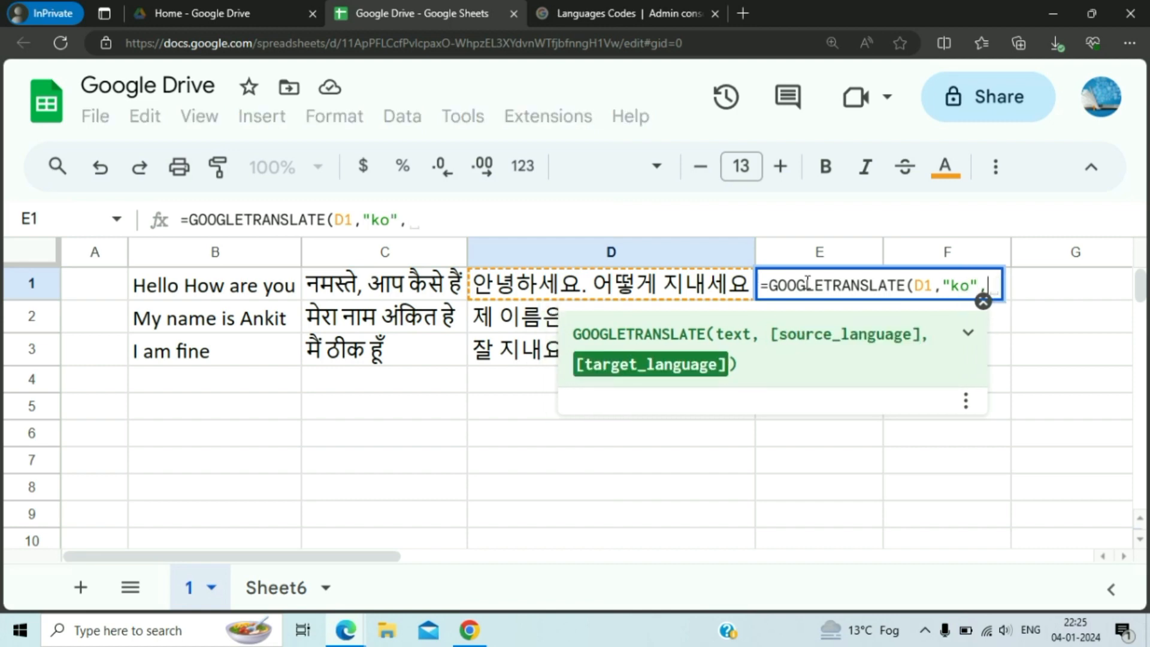
text(")
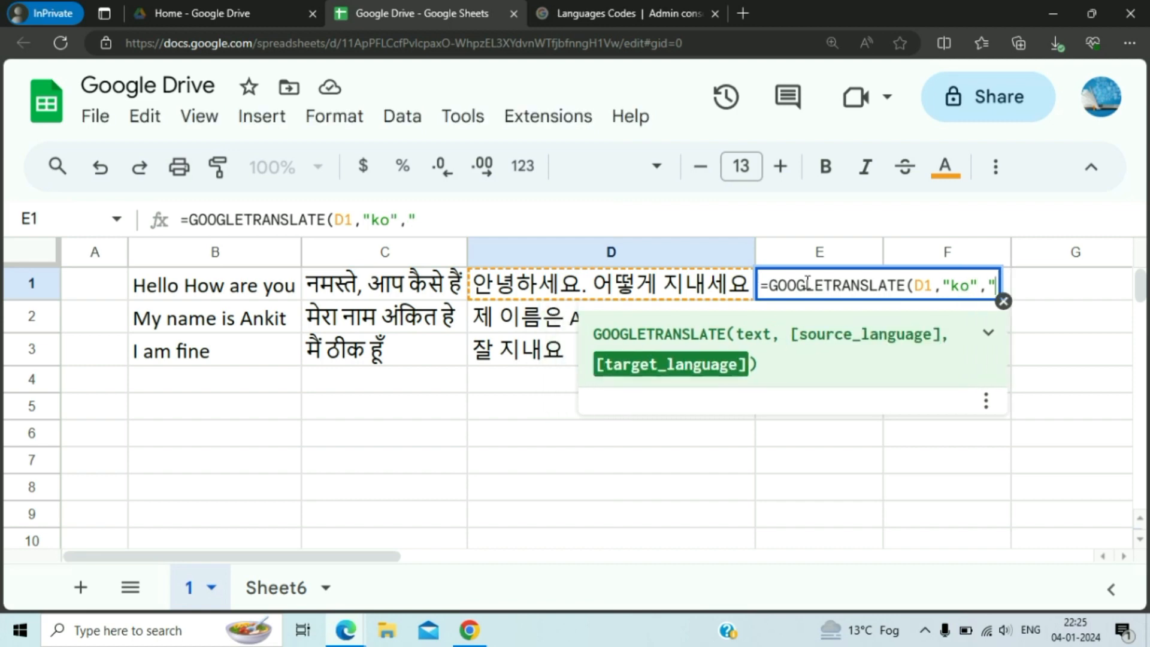
text(en"))
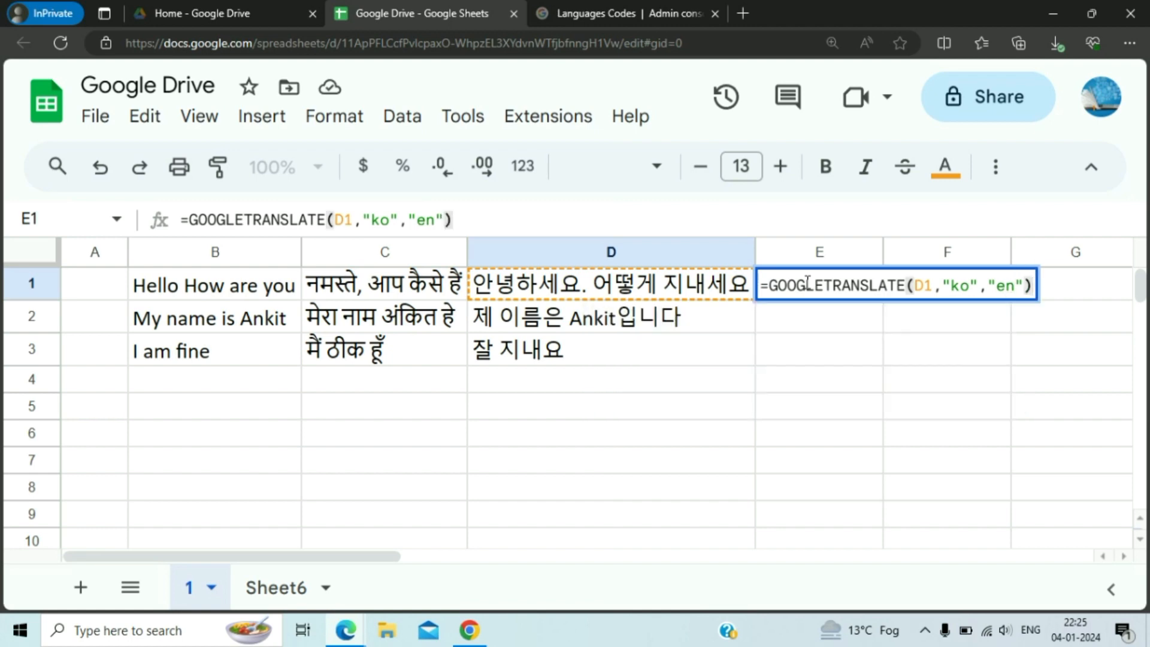
key(Return)
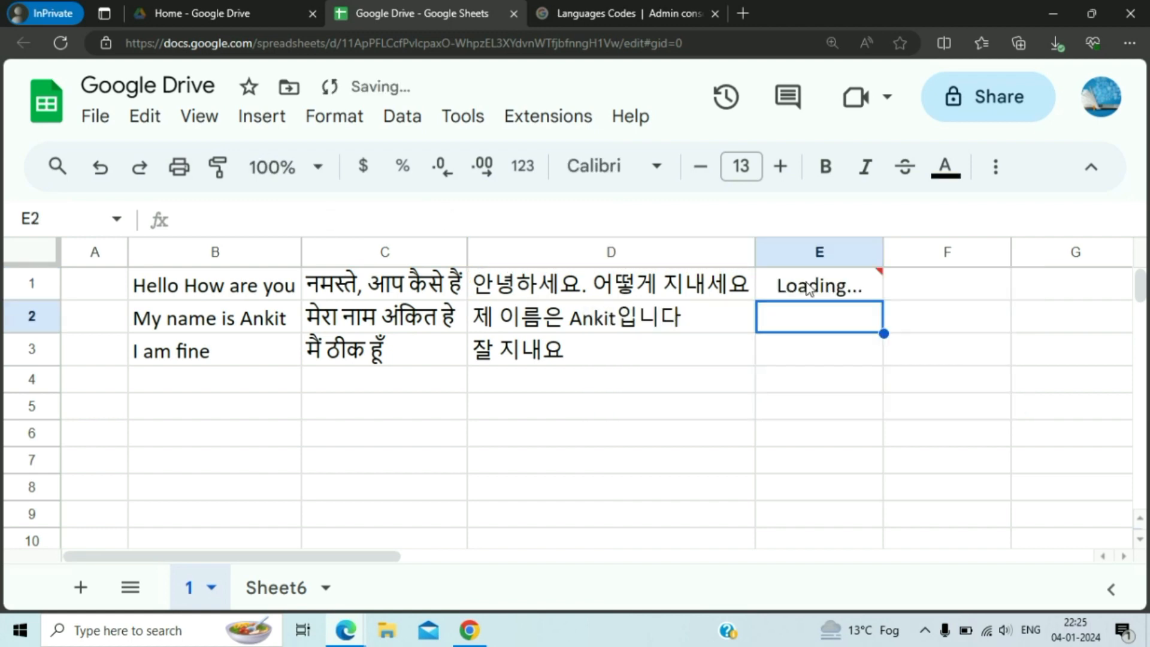
Copy the Korean-to-English formula from E1 down through E3 and fit column E's width to its content.
key(ctrl+d)
key(Down)
key(ctrl+d)
key(Up)
key(Up)
key(Right)
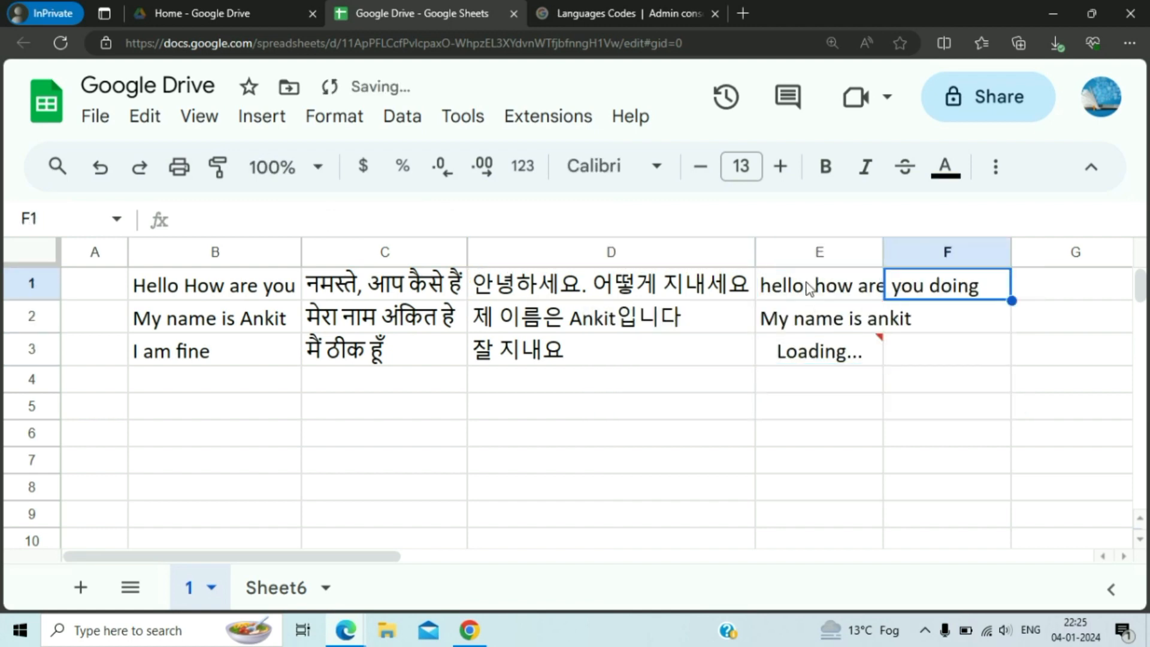
double_click(881, 252)
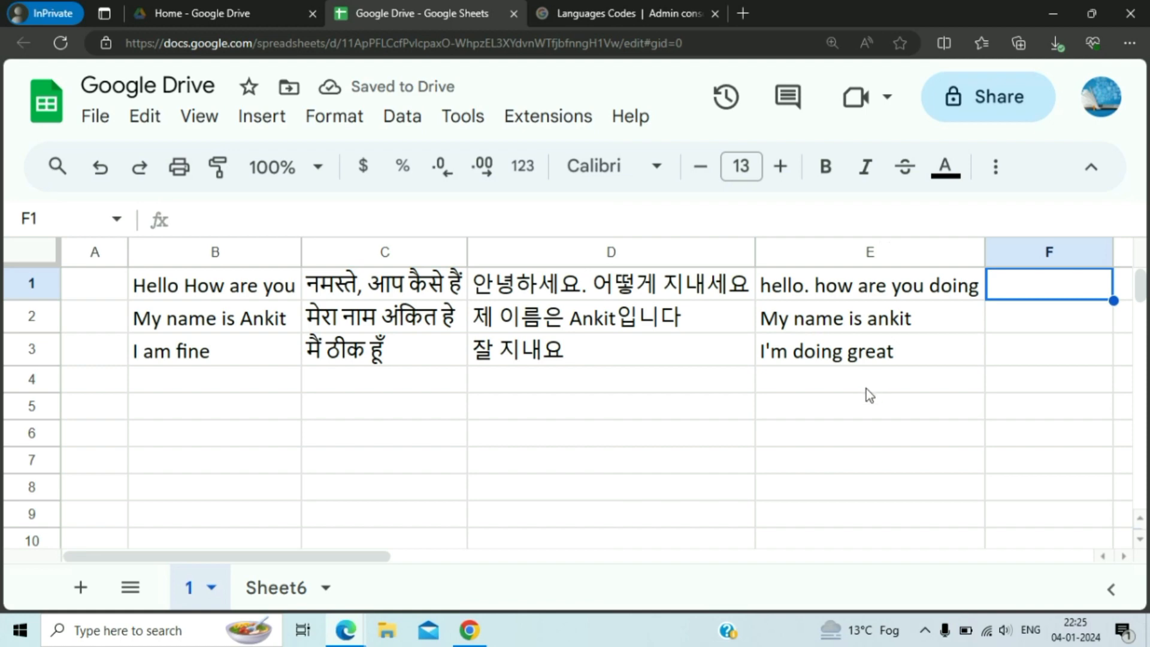
click(892, 362)
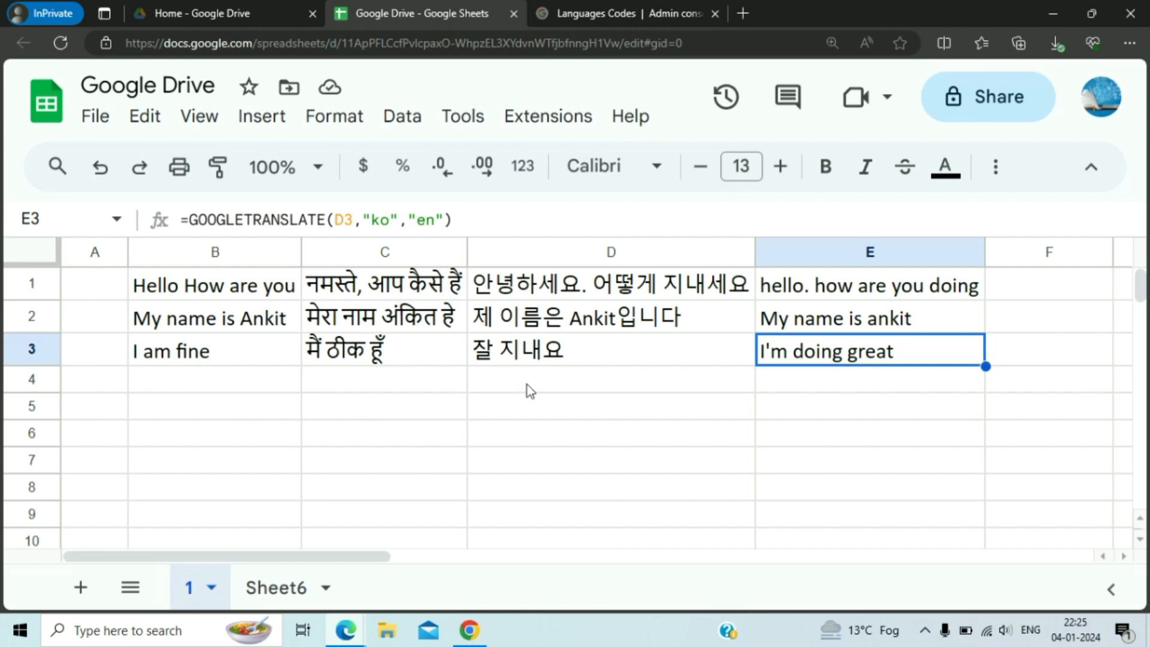
Fill cells H1 through H4 in the empty area with first names, repeating the H1 name in H3.
scroll(527, 384, right, 10)
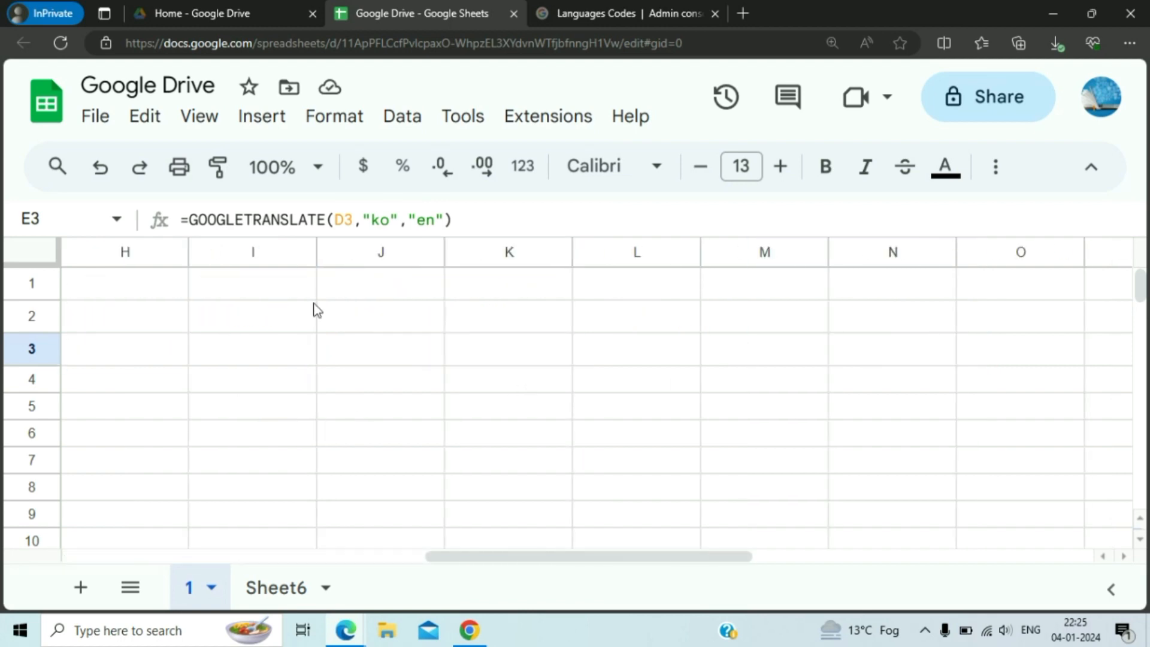
click(241, 286)
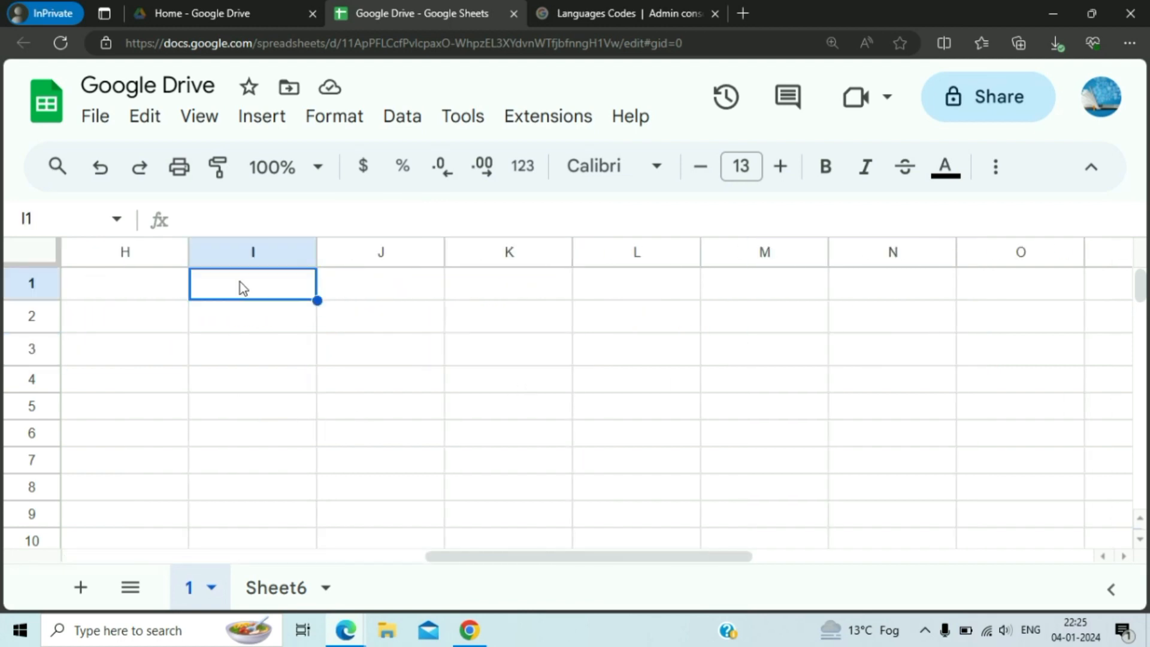
key(Left)
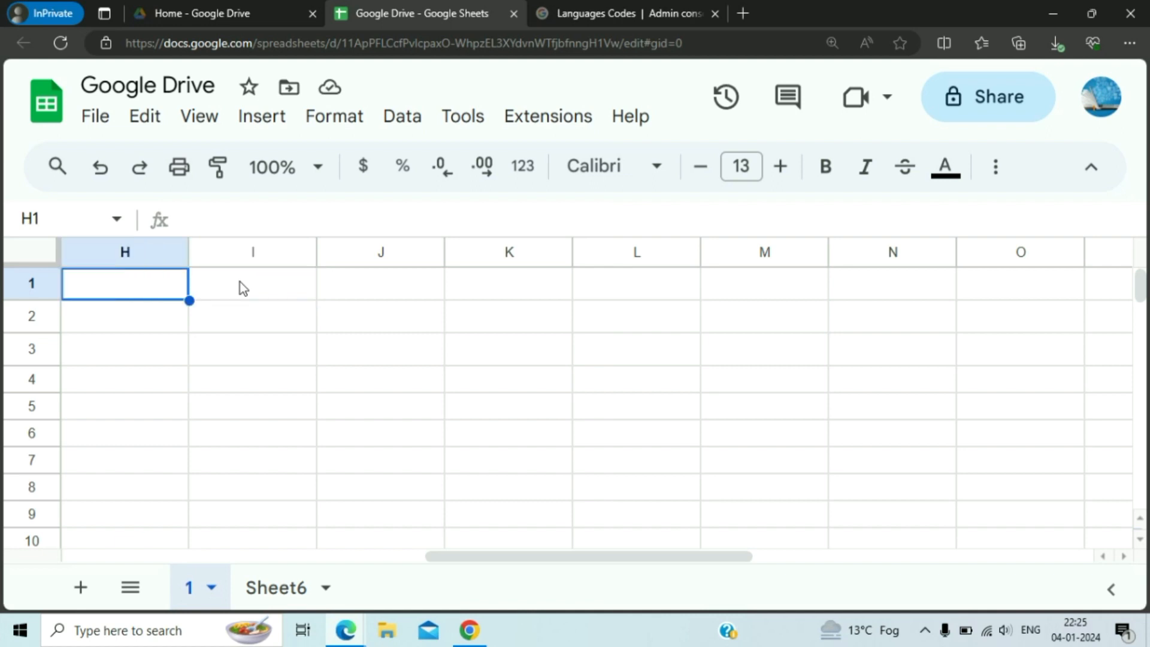
text(Mohit)
key(Return)
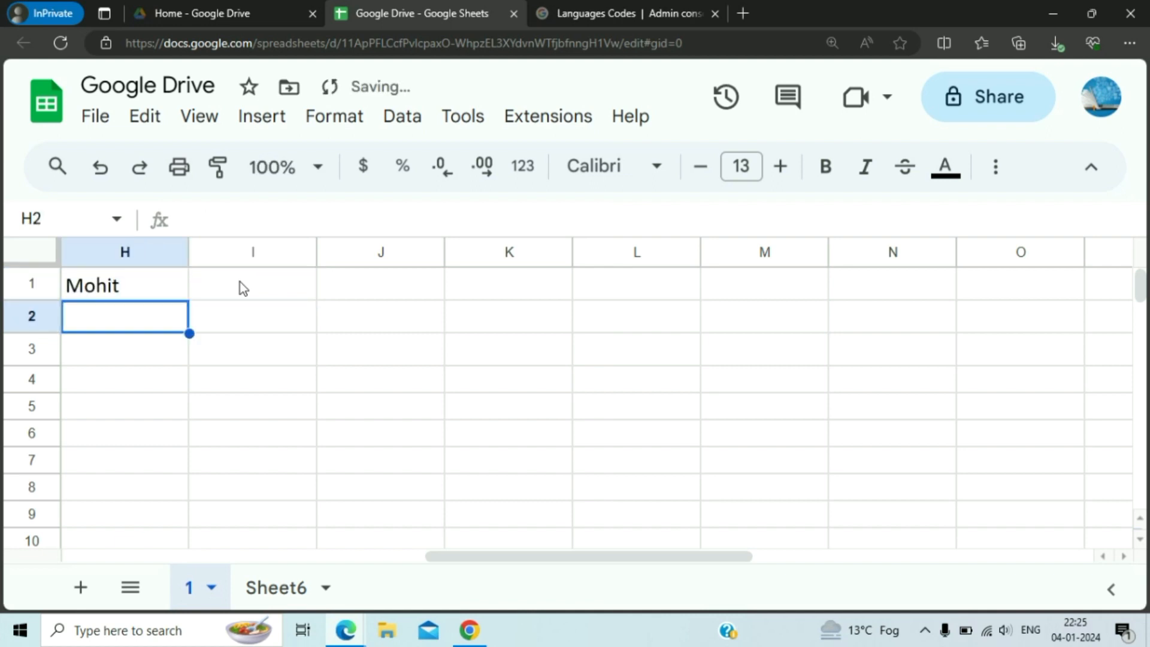
text(Rohit)
key(Return)
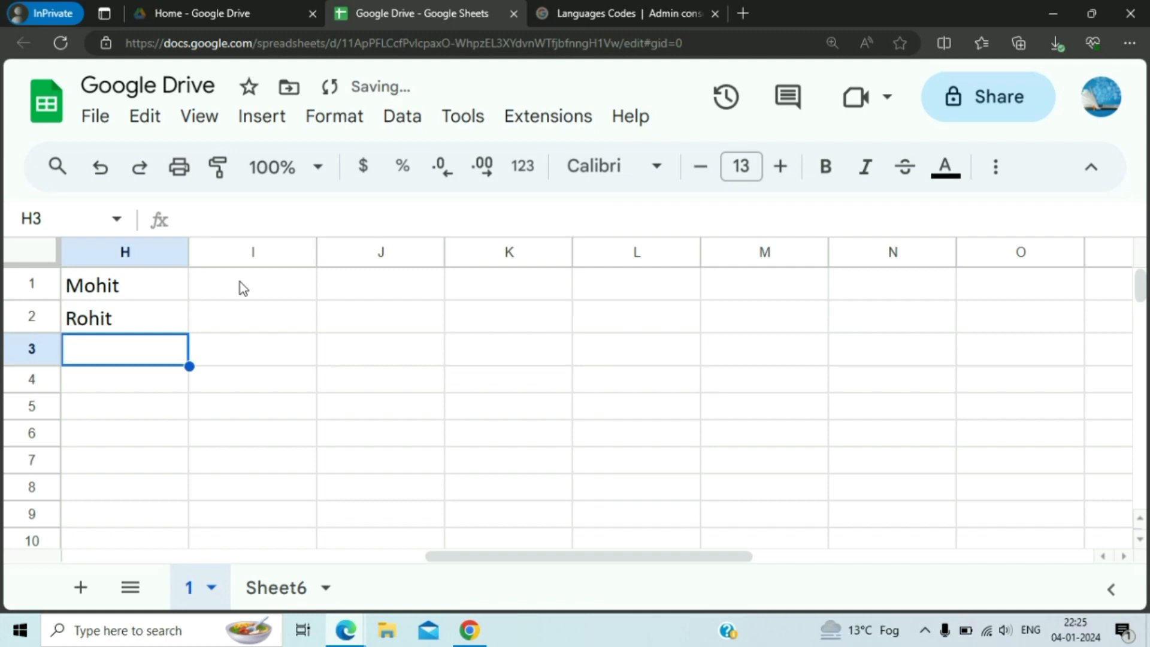
text(Mohit)
key(Return)
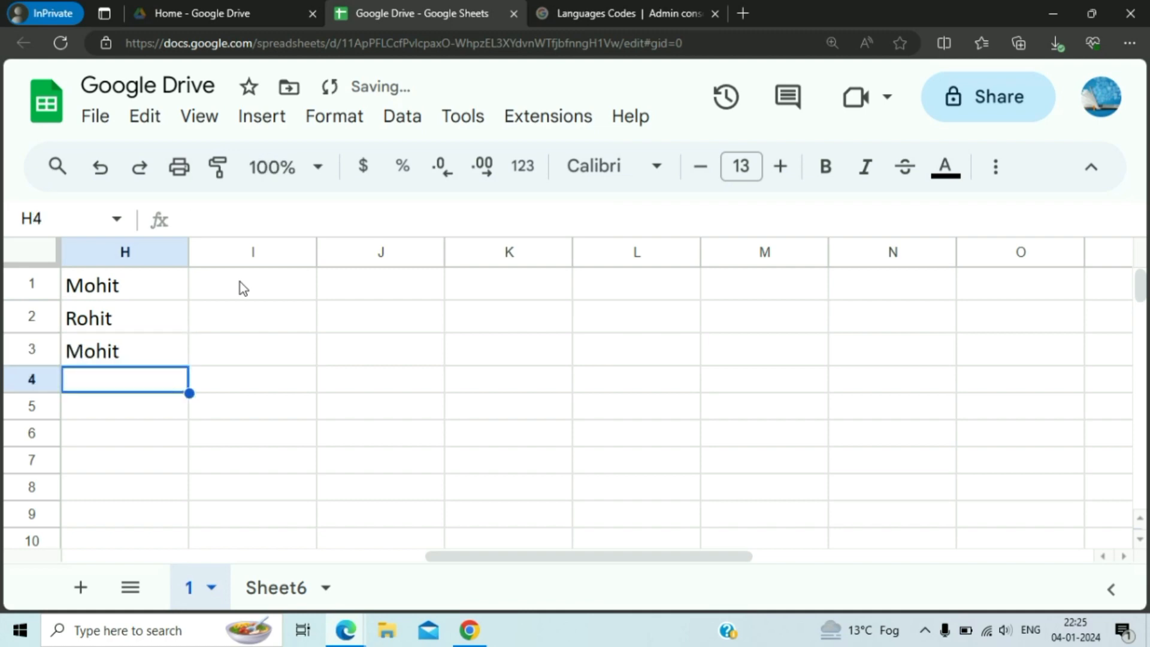
text(Ravi)
key(Return)
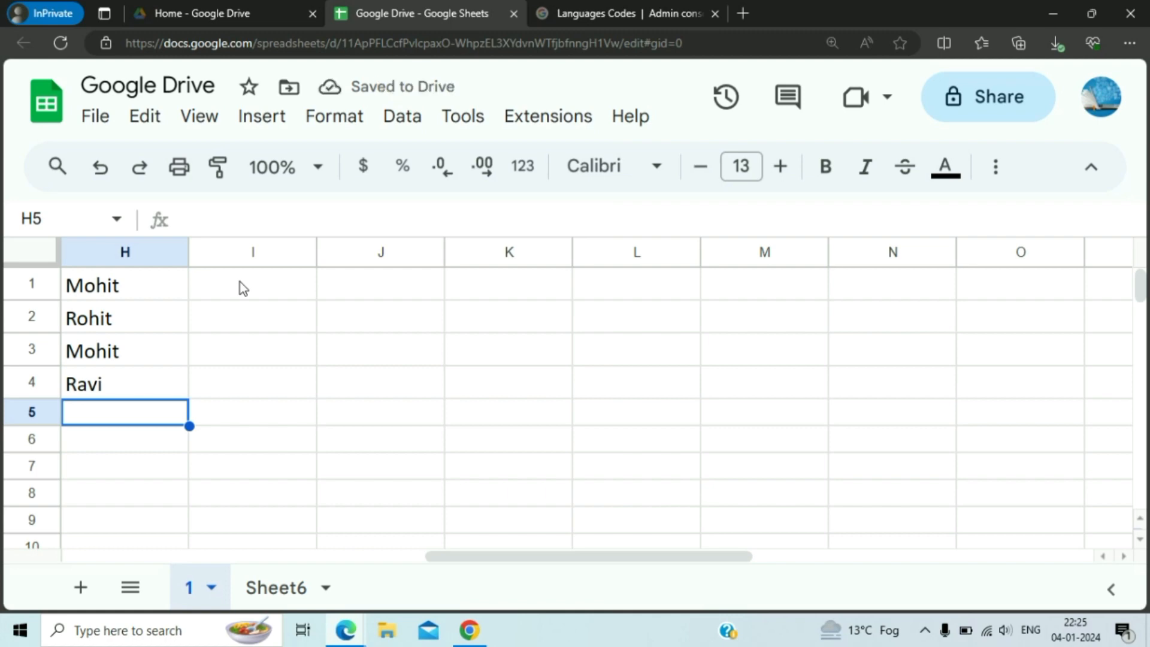
Continue the name list by repeating the H2 name in cell H5 and entering a new first name in H6.
text(rohi)
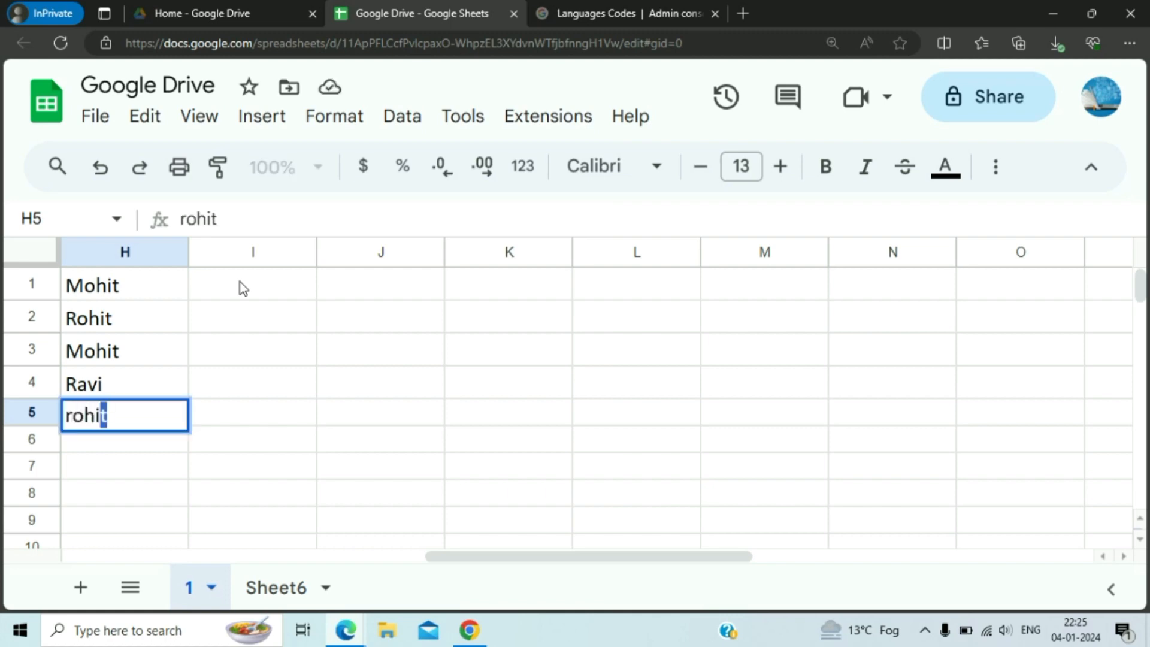
key(Tab)
key(Up)
key(Down)
key(Down)
key(Down)
key(Left)
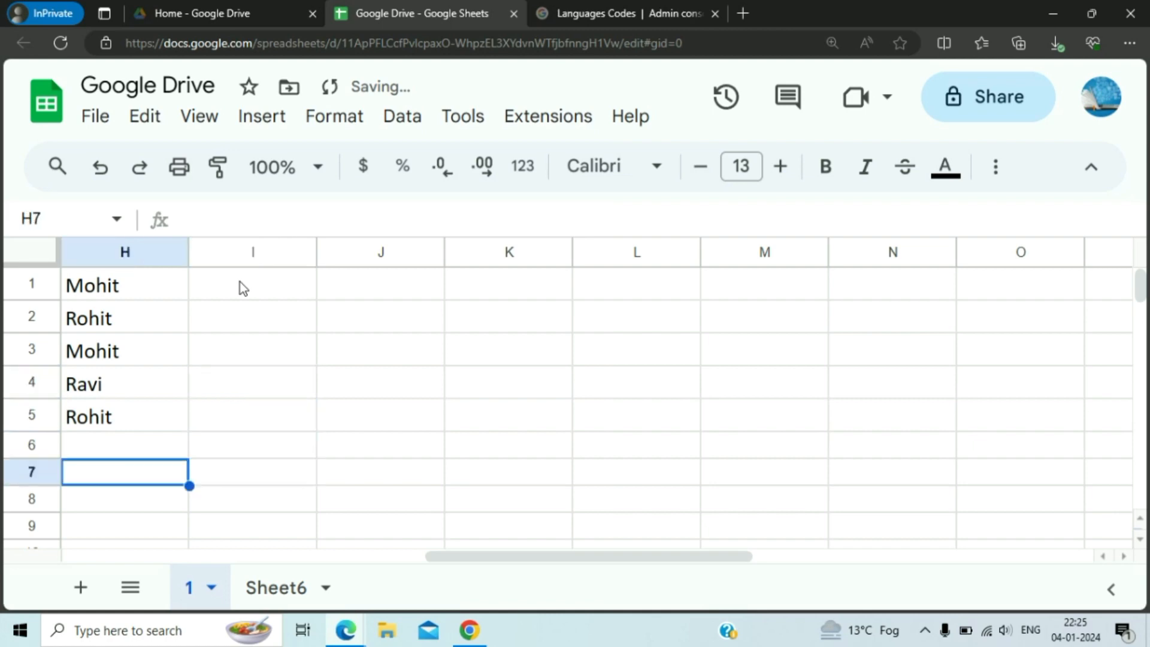
key(Up)
text(R)
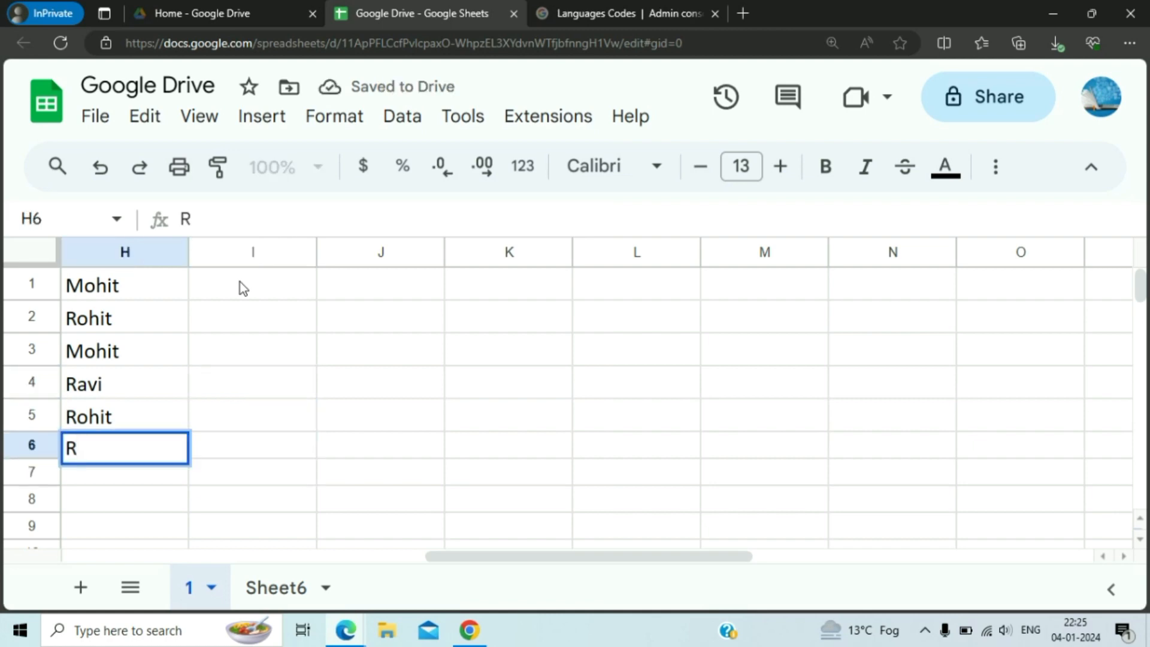
text(AKES)
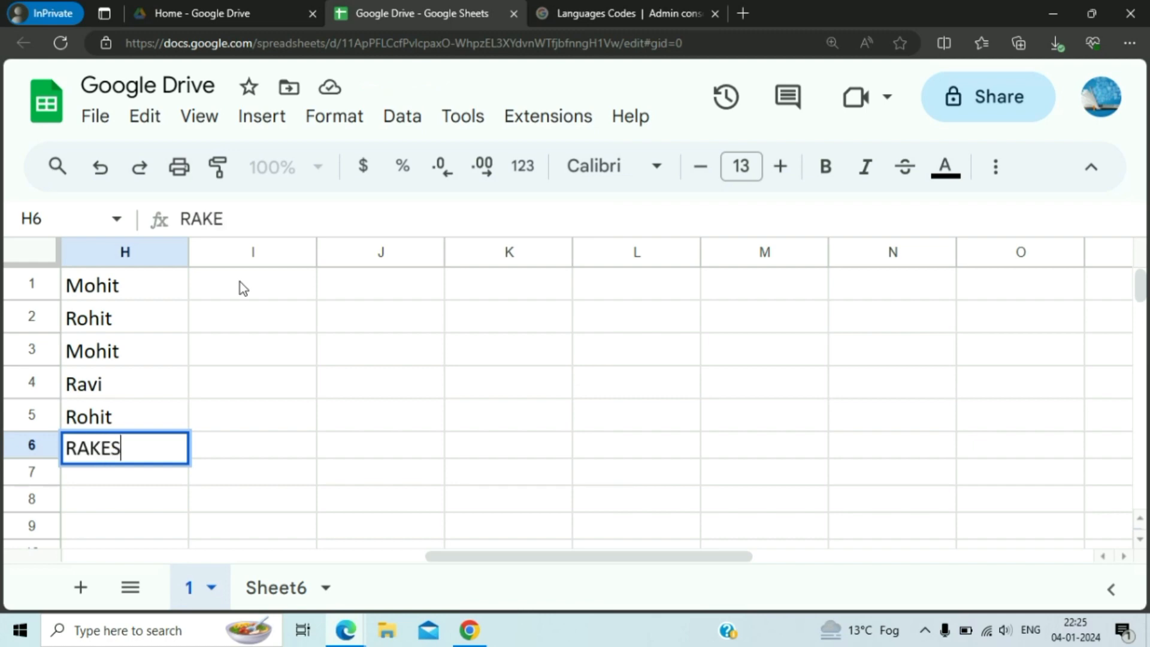
text(H)
key(BackSpace)
key(BackSpace)
key(BackSpace)
key(BackSpace)
key(BackSpace)
text(a)
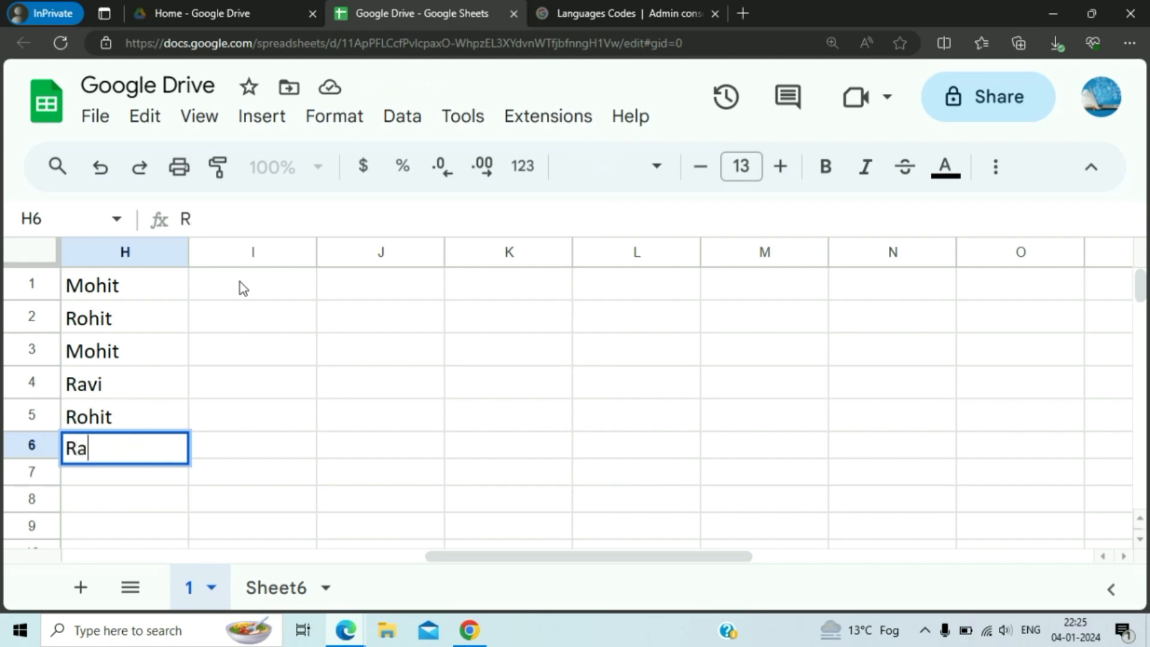
text(kesh)
key(Return)
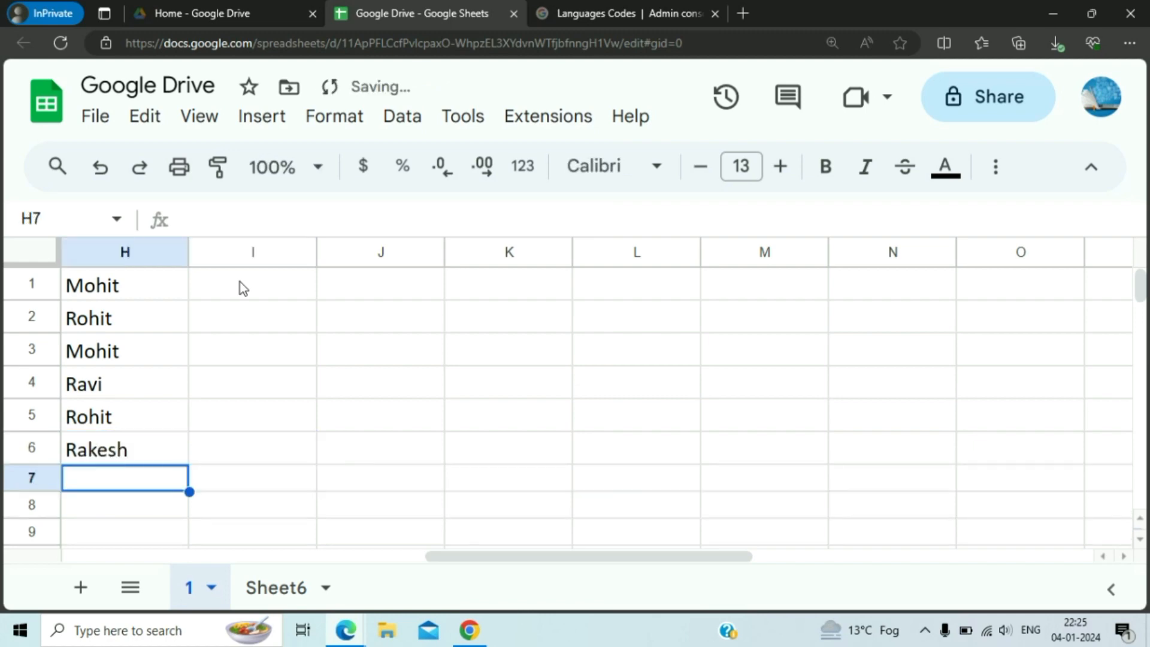
Complete the name list by repeating the H4 name in cell H7 with only its first letter capitalised.
text(rAVI)
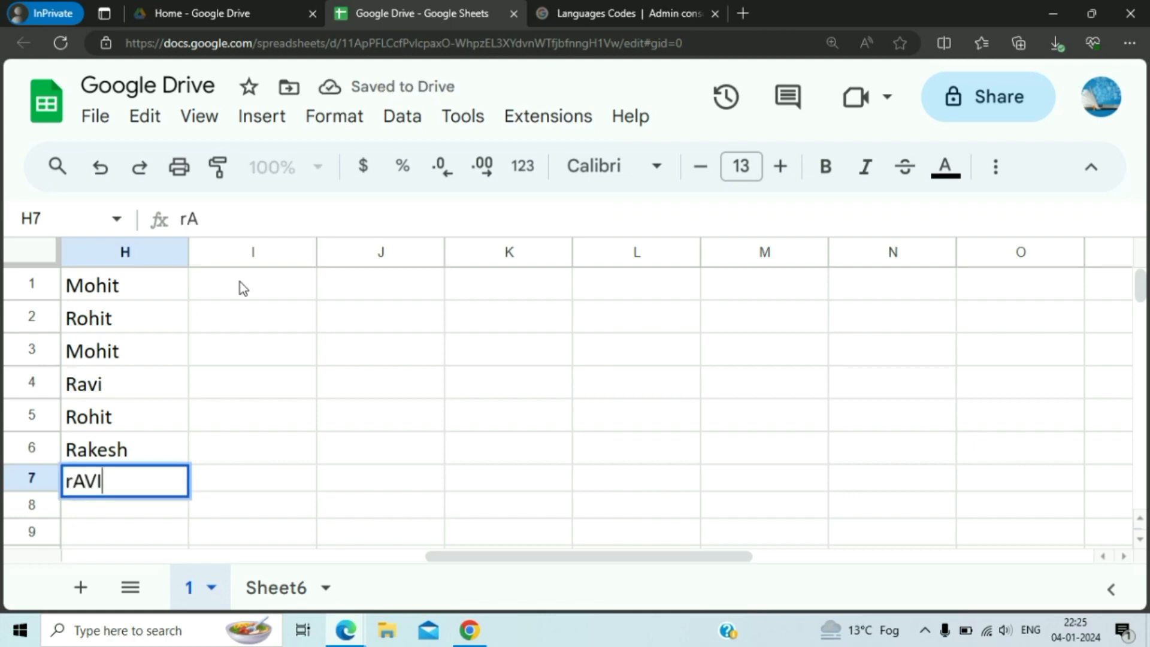
key(BackSpace)
key(BackSpace)
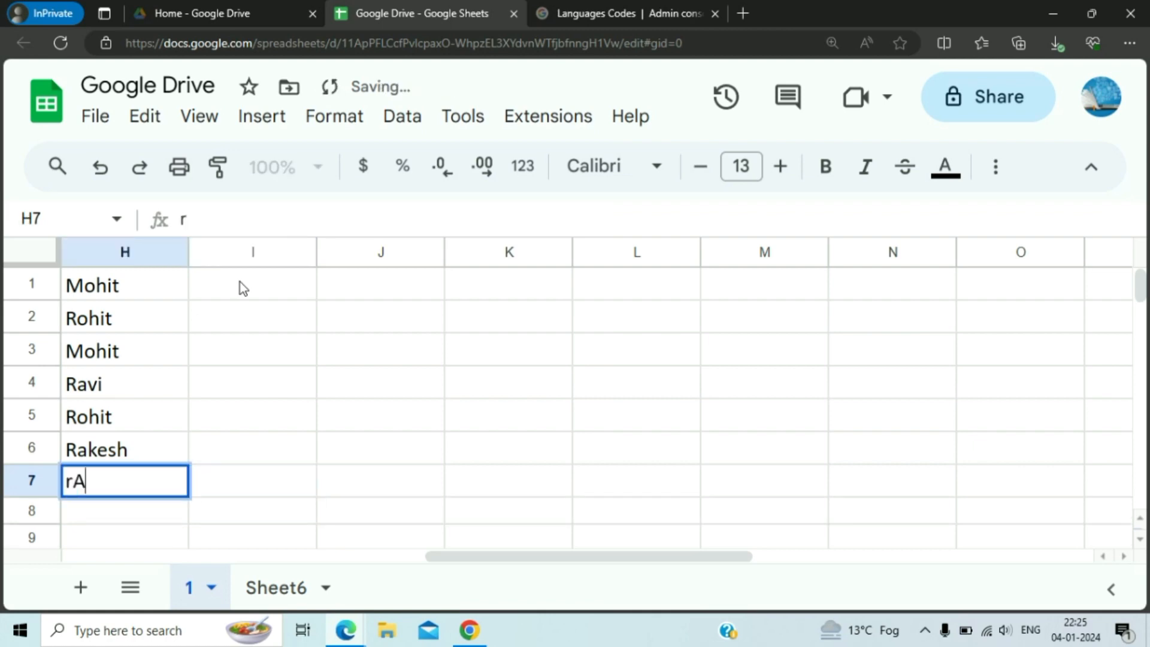
text(Vi)
key(BackSpace)
key(BackSpace)
key(BackSpace)
key(BackSpace)
text(Ra)
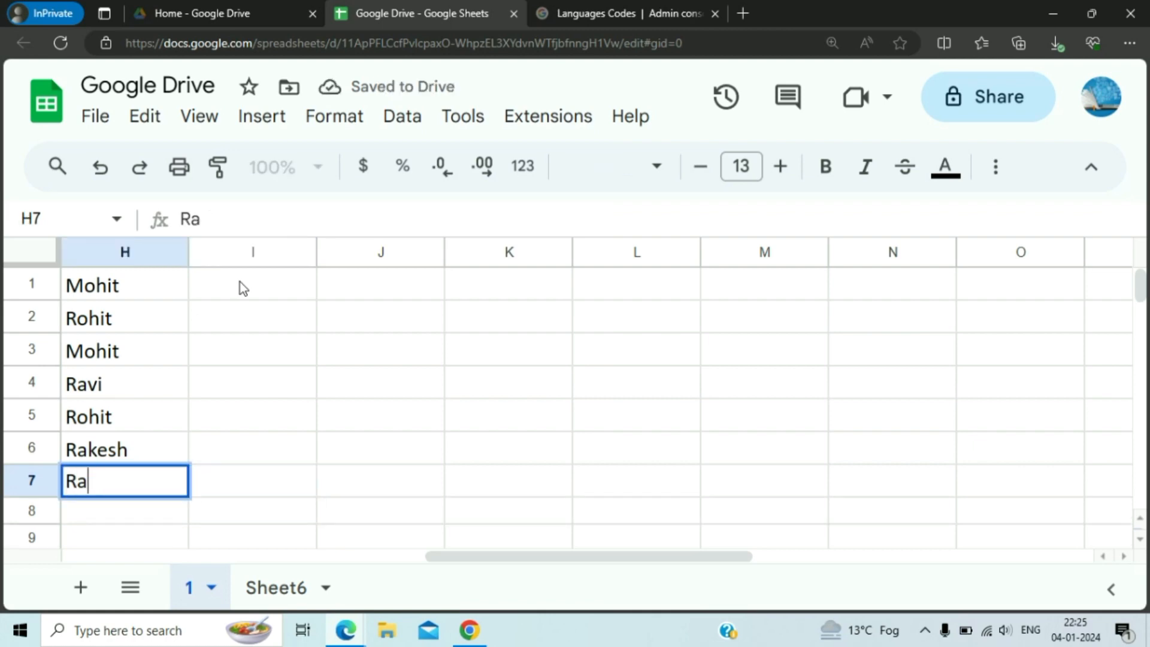
text(vi)
key(Tab)
Extract the distinct names from column H by entering =UNIQUE(H1:H7) in cell I1.
key(Up)
key(Up)
key(Up)
key(Up)
key(Up)
key(Up)
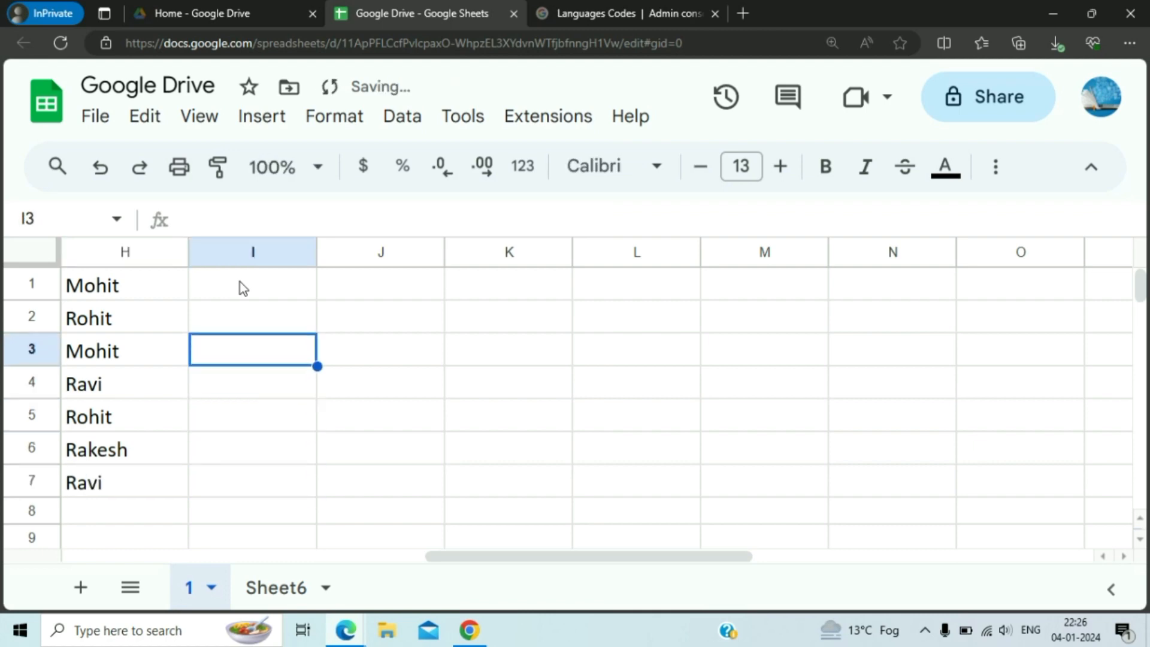
key(Right)
key(Left)
key(Right)
key(Left)
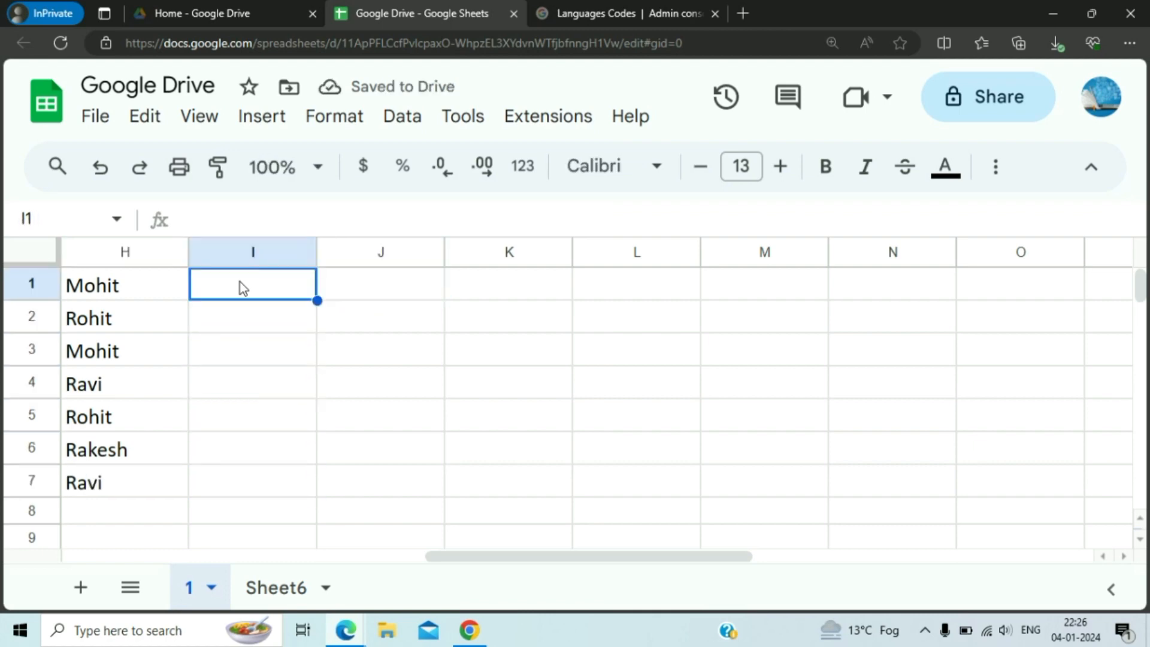
text(=un)
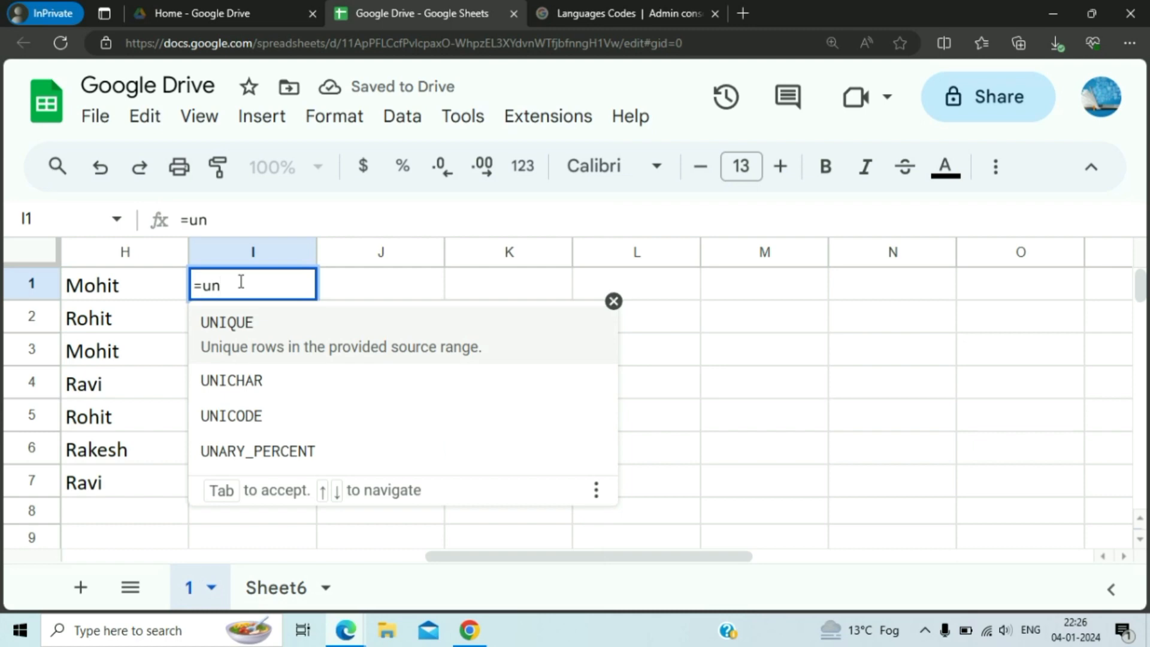
text(iq)
key(Tab)
key(Left)
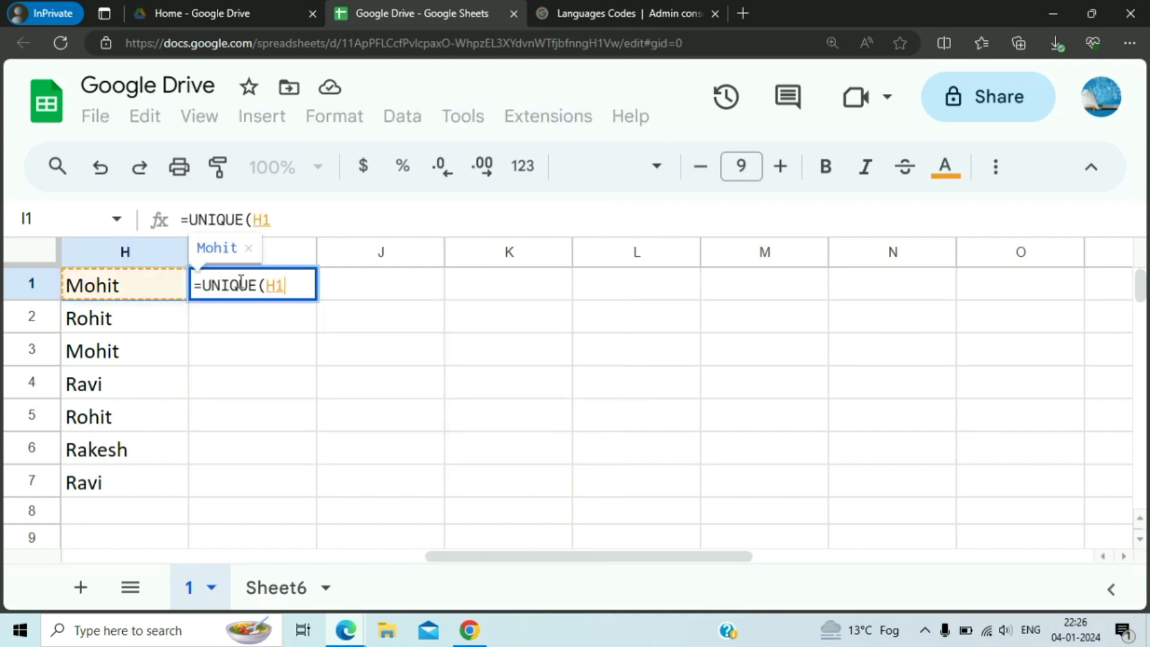
key(Left)
key(Right)
key(shift+Down)
key(shift+Down)
key(shift+Down)
key(shift+Down)
key(shift+Down)
key(shift+Down)
key(Return)
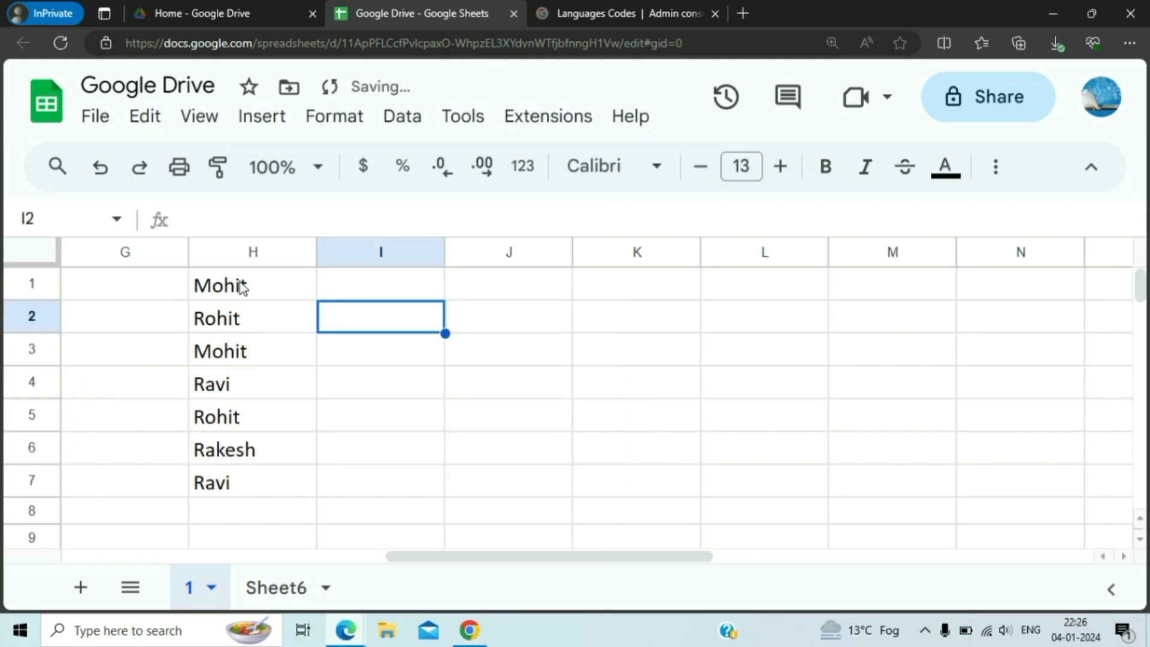
Review the distinct names returned in column I and the UNIQUE formula in cell I1.
key(Up)
key(Down)
key(Down)
key(Down)
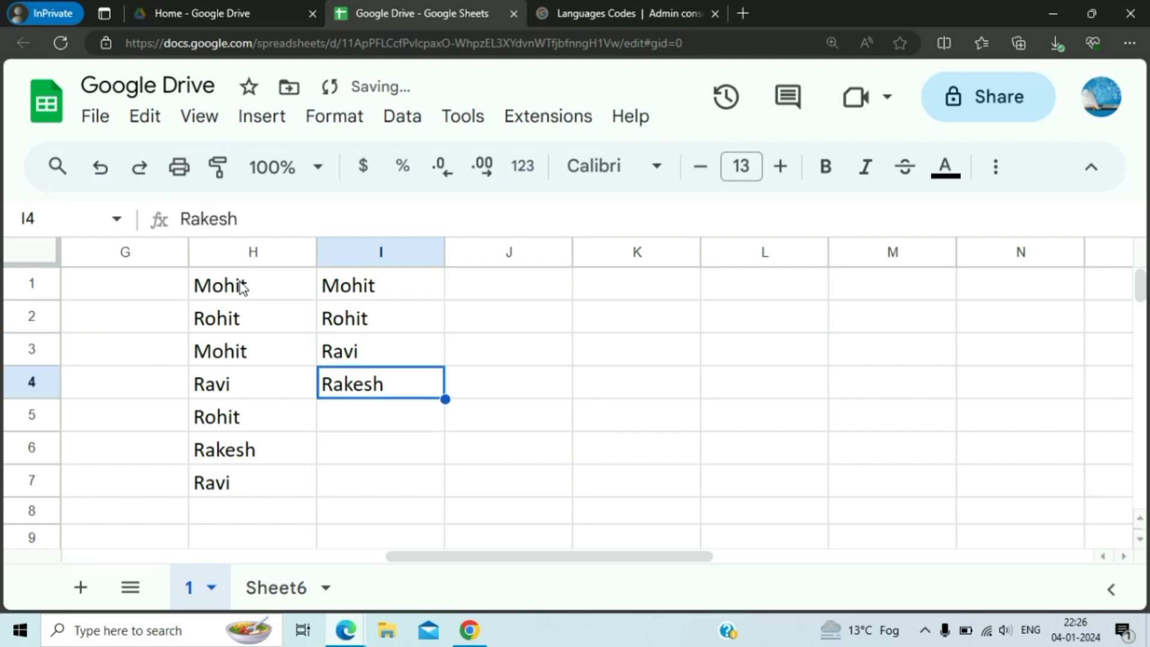
key(Up)
key(Up)
key(Up)
key(Right)
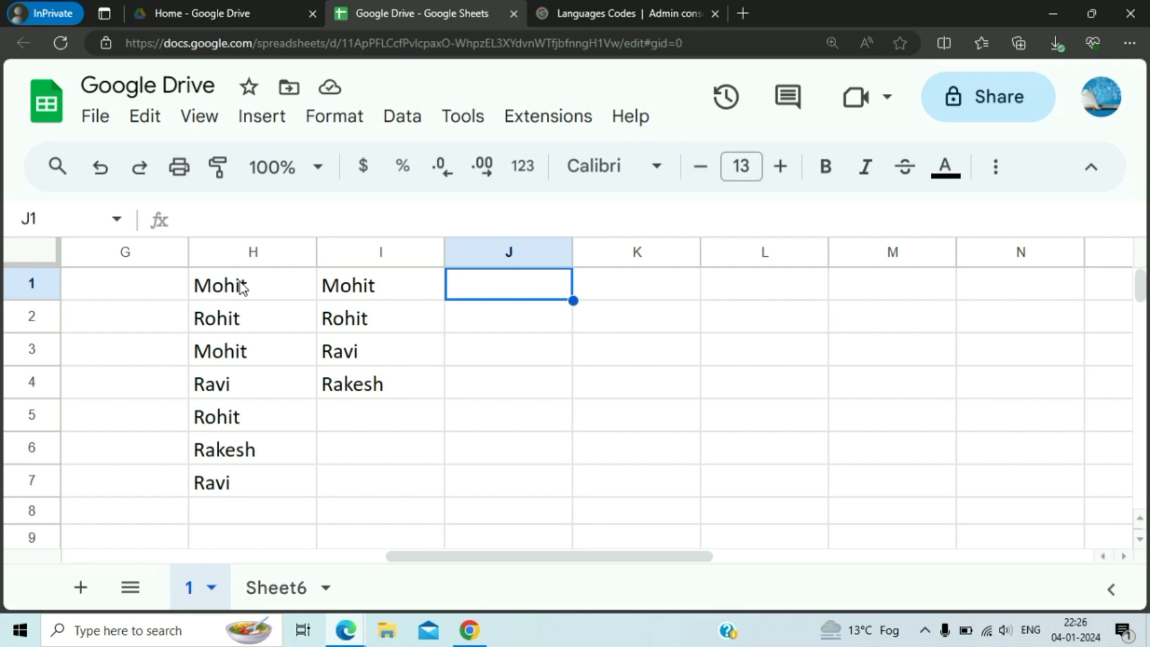
key(Left)
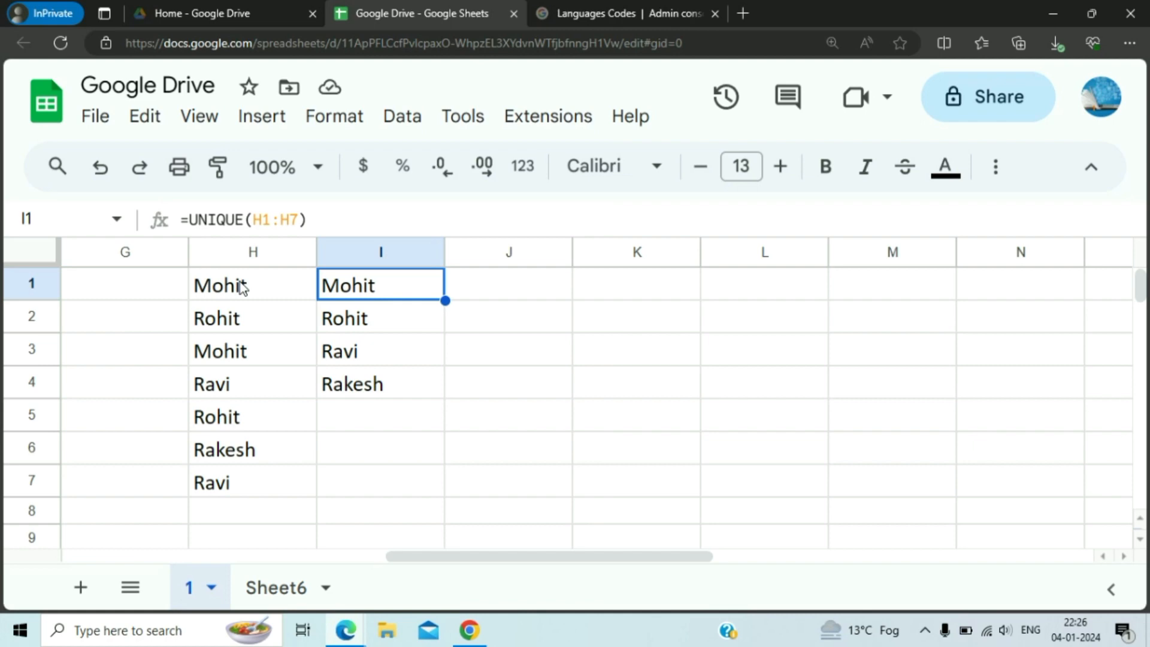
key(Right)
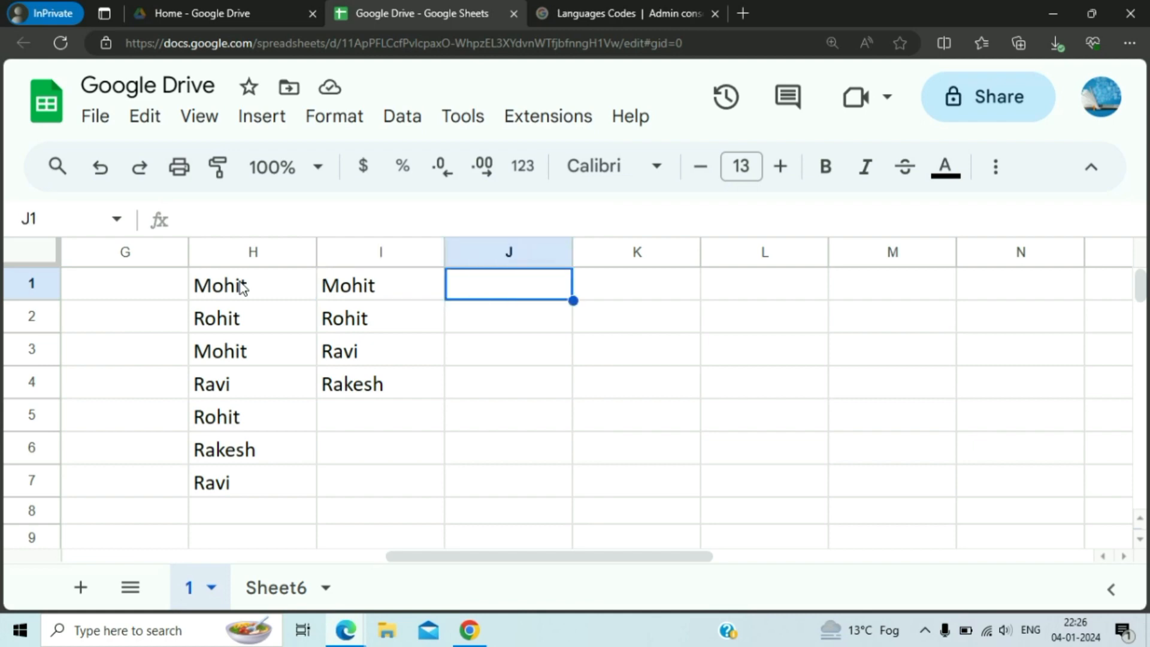
Count the distinct names in the column H list by entering =COUNTUNIQUE(H1:H7) in cell J2.
key(Down)
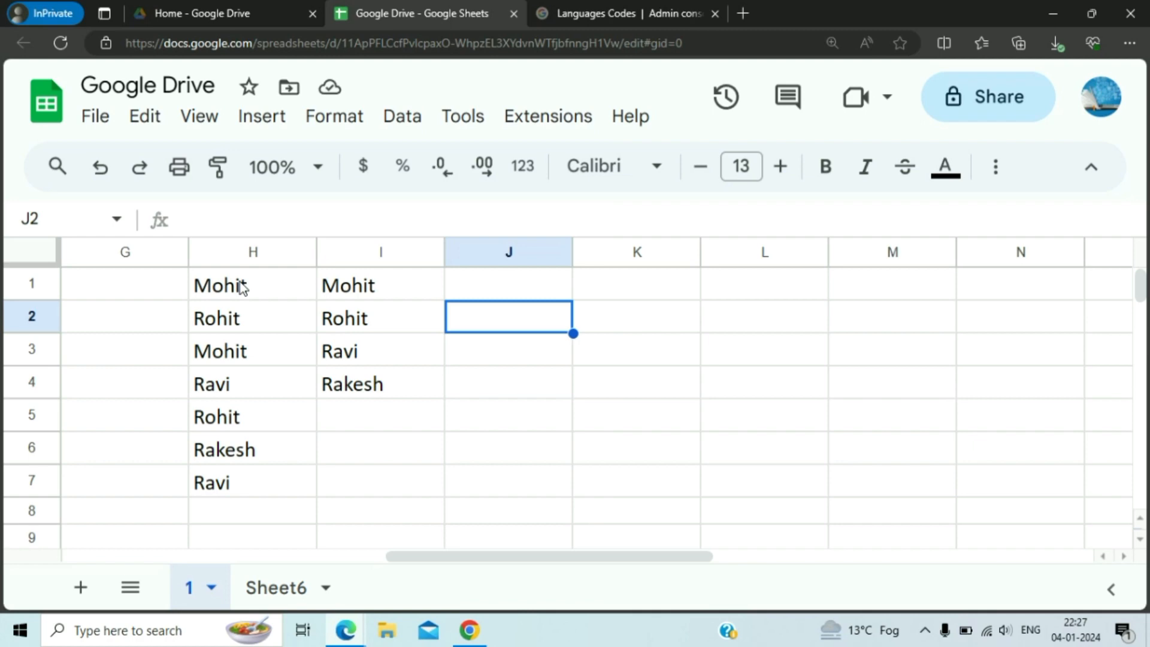
text(=)
text(co)
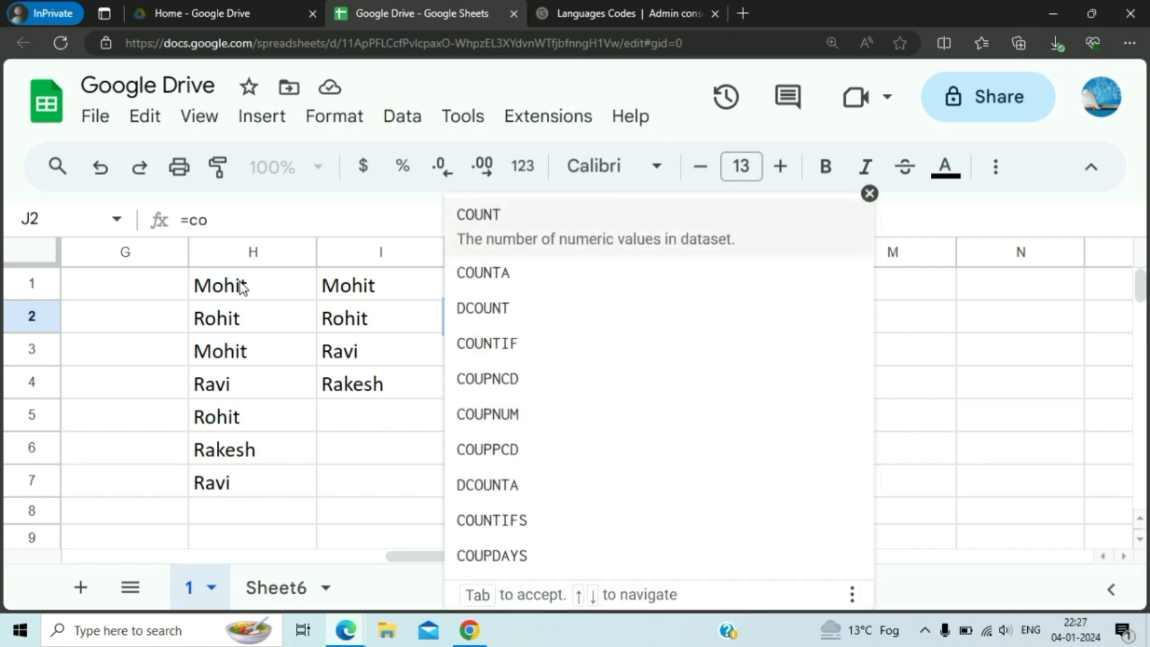
text(untu)
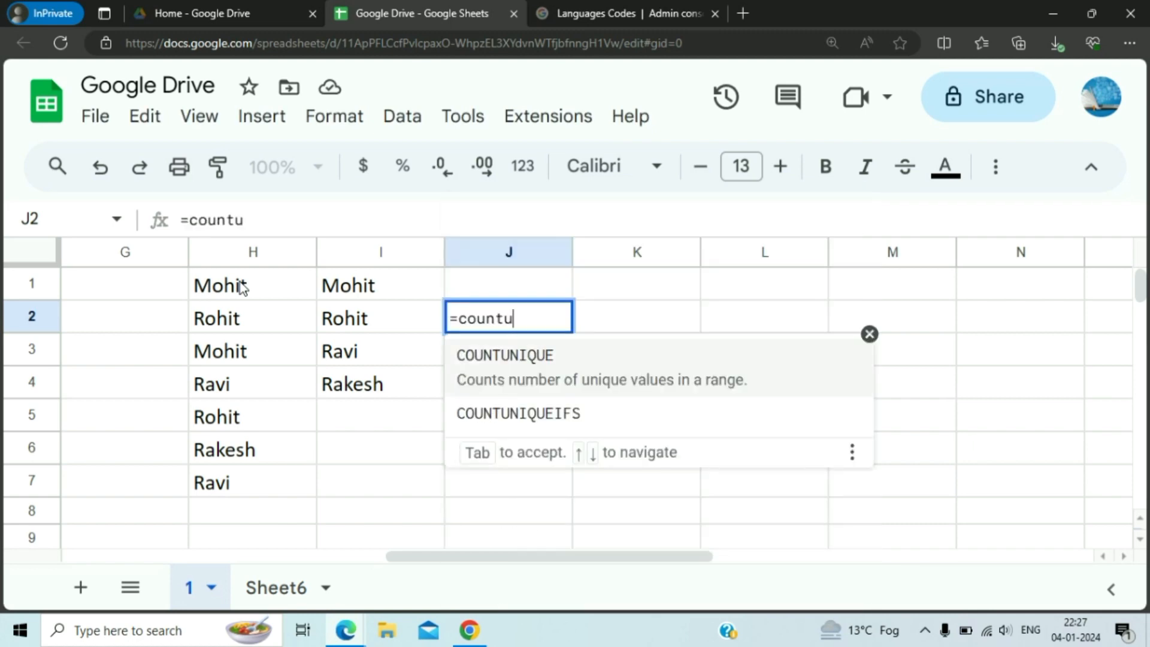
key(Tab)
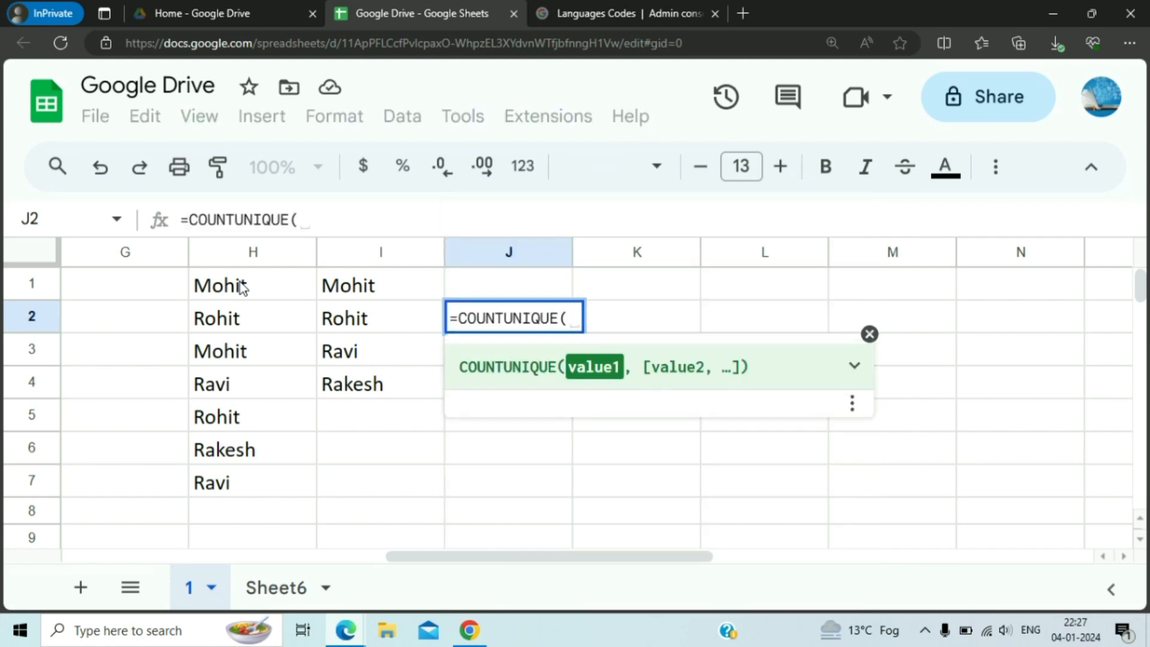
key(Left)
key(Up)
key(Left)
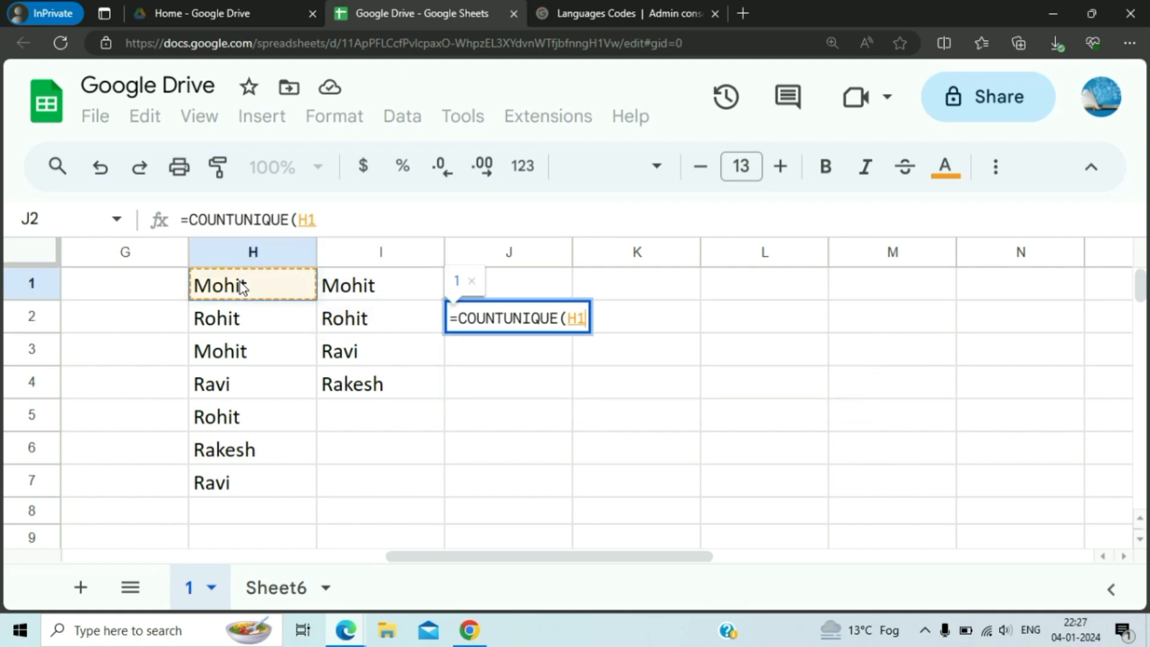
key(ctrl+shift+Down)
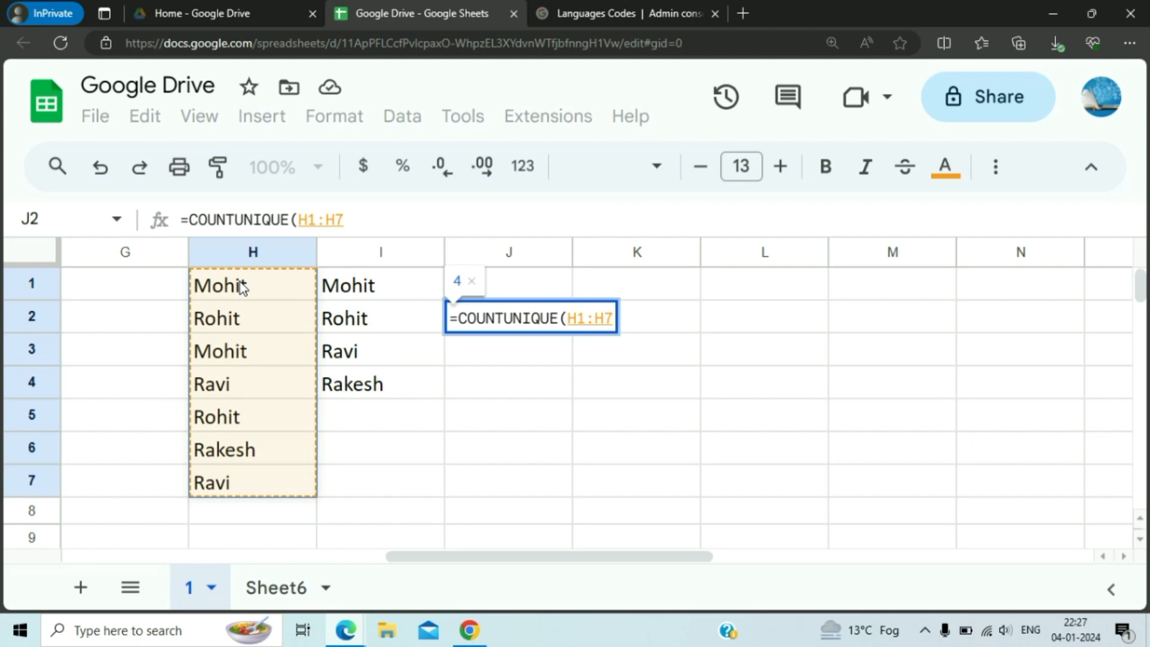
text())
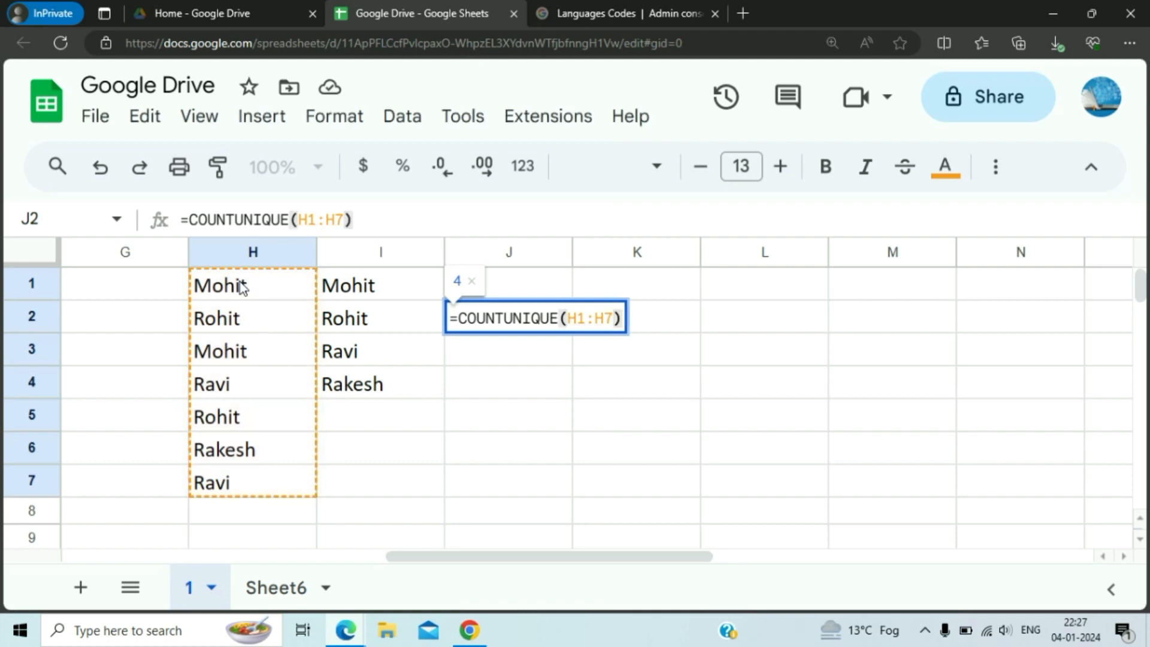
key(Return)
key(Escape)
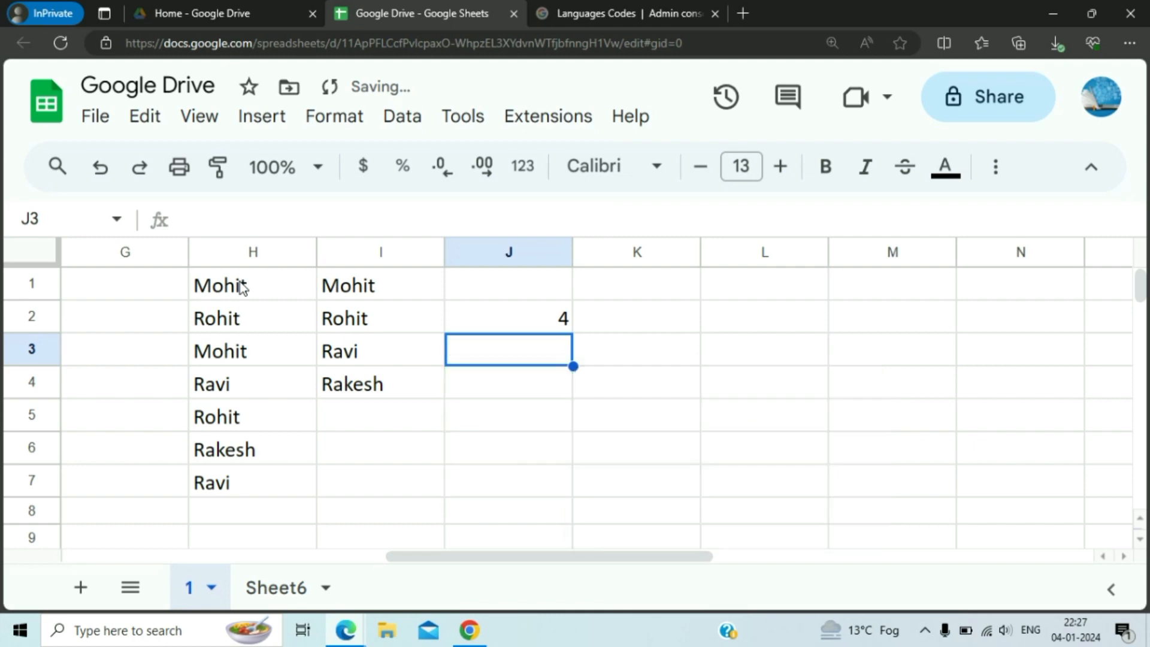
Compare the original names in column H and the distinct list in I1:I4 with the COUNTUNIQUE formula in J2.
key(Up)
key(Left)
key(Up)
key(Left)
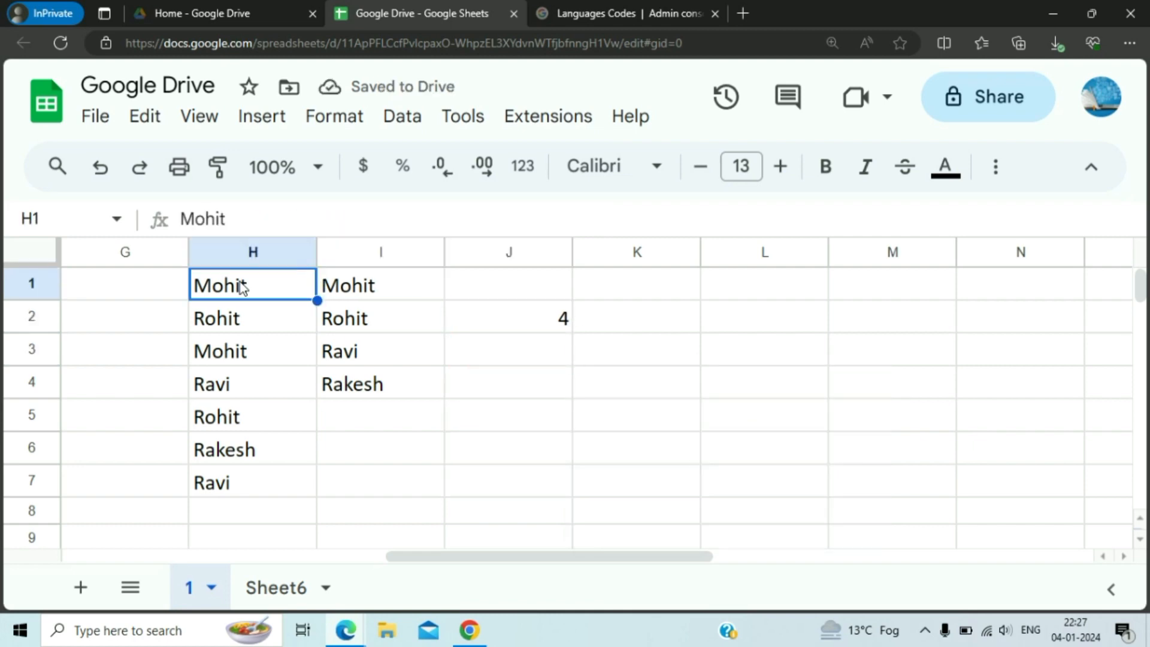
key(Right)
key(ctrl+shift+Down)
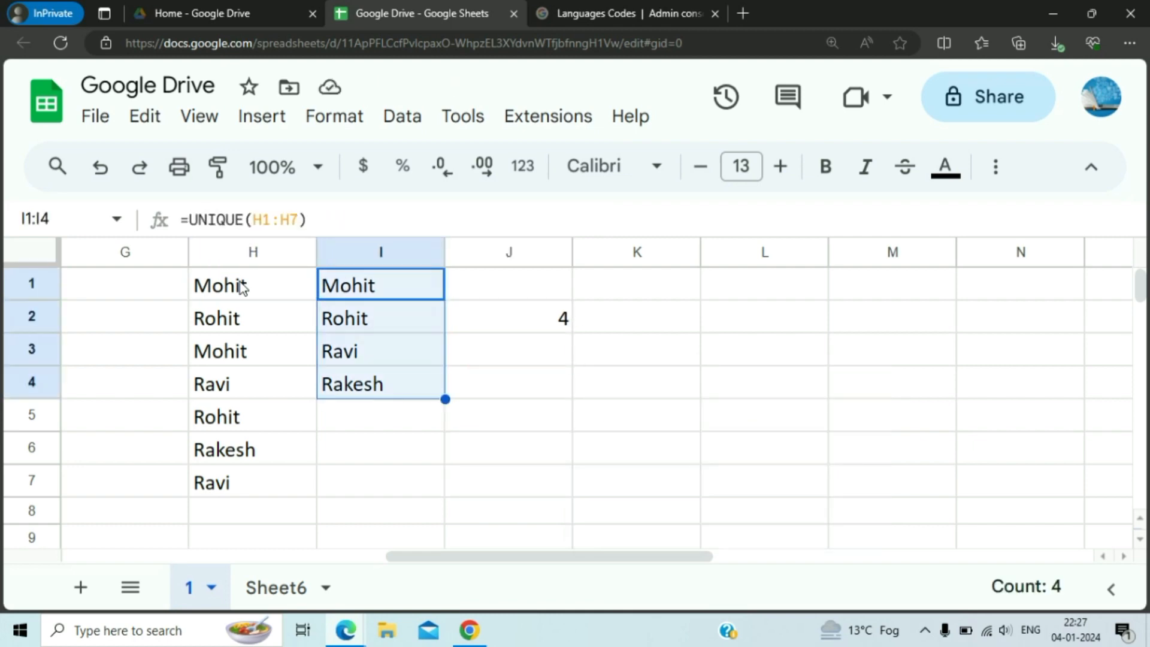
key(Down)
key(Right)
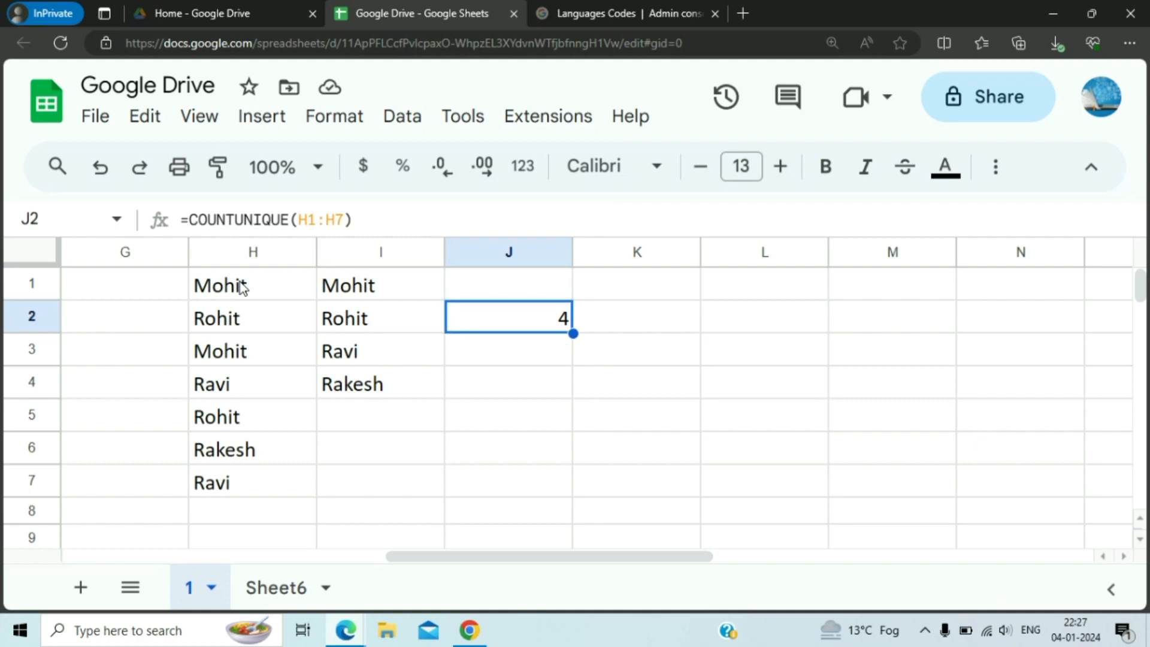